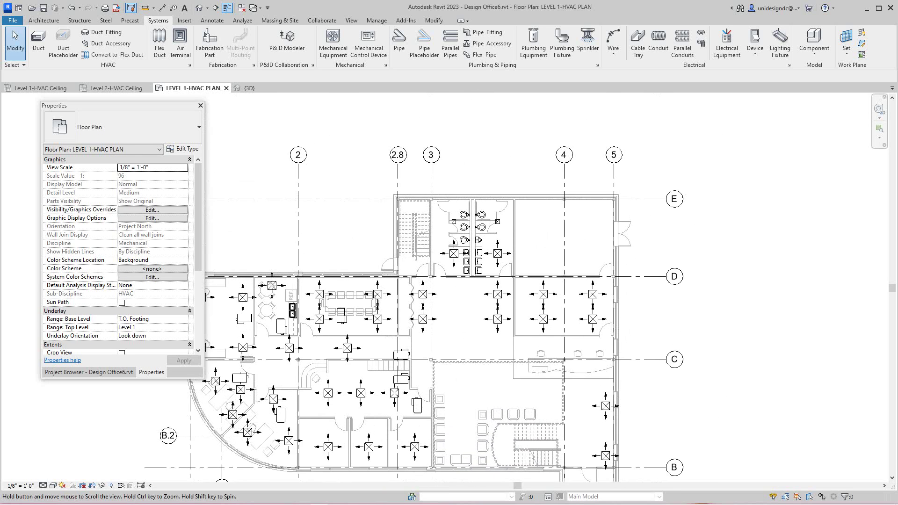
# Examine the air terminal and VAV unit layout on the Level 1 HVAC plan and look briefly at the Level 2 HVAC ceiling plan
pyautogui.scroll(2, 645, 250)
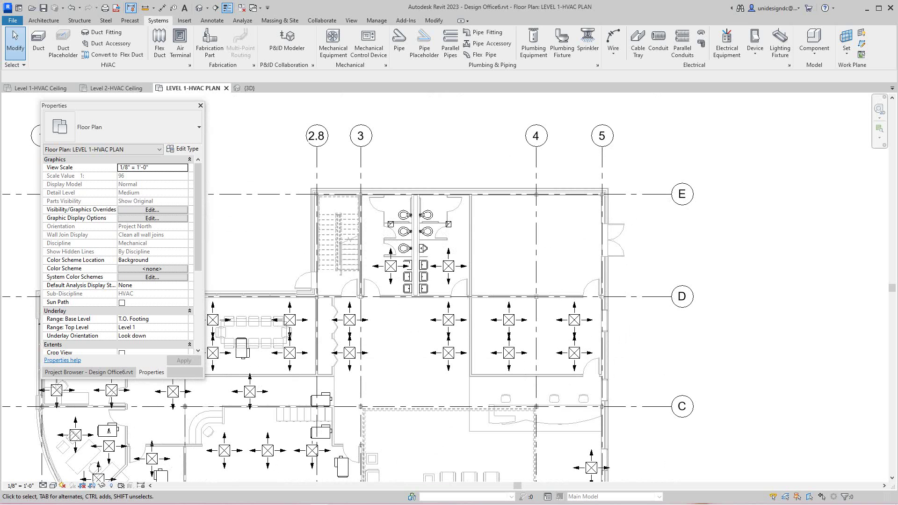
pyautogui.moveTo(568, 260)
pyautogui.mouseDown(button='middle')
pyautogui.moveTo(550, 284)
pyautogui.moveTo(551, 257)
pyautogui.moveTo(562, 248)
pyautogui.mouseUp(button='middle')
pyautogui.scroll(1, 550, 257)
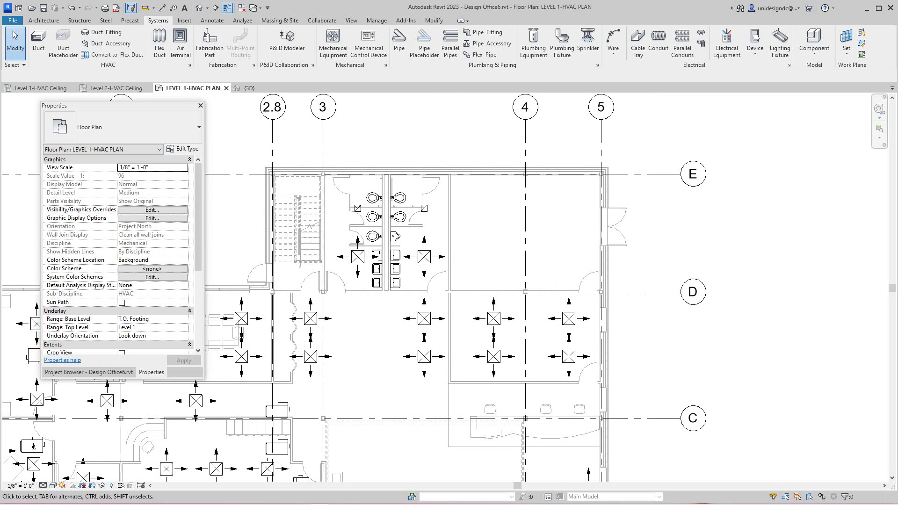
pyautogui.moveTo(613, 227); pyautogui.dragTo(679, 215, button='middle')
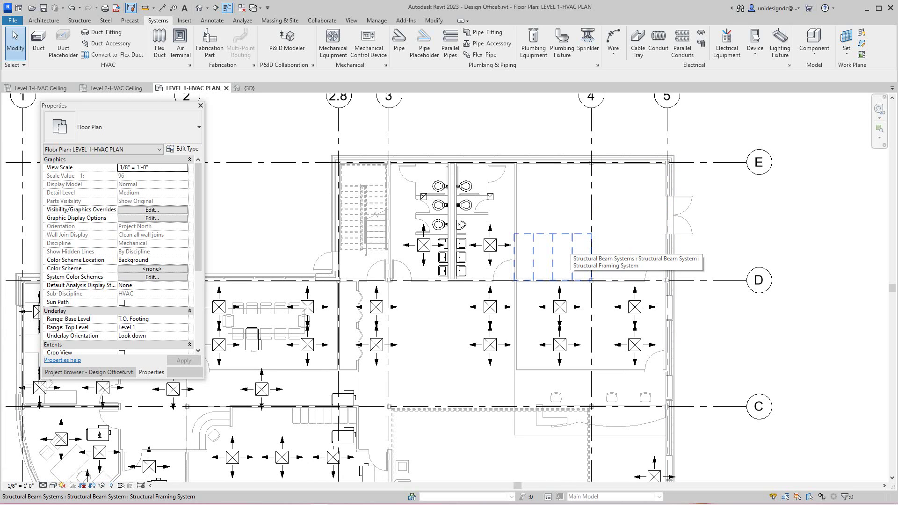
pyautogui.scroll(-2, 452, 403)
pyautogui.moveTo(453, 403); pyautogui.dragTo(589, 314, button='middle')
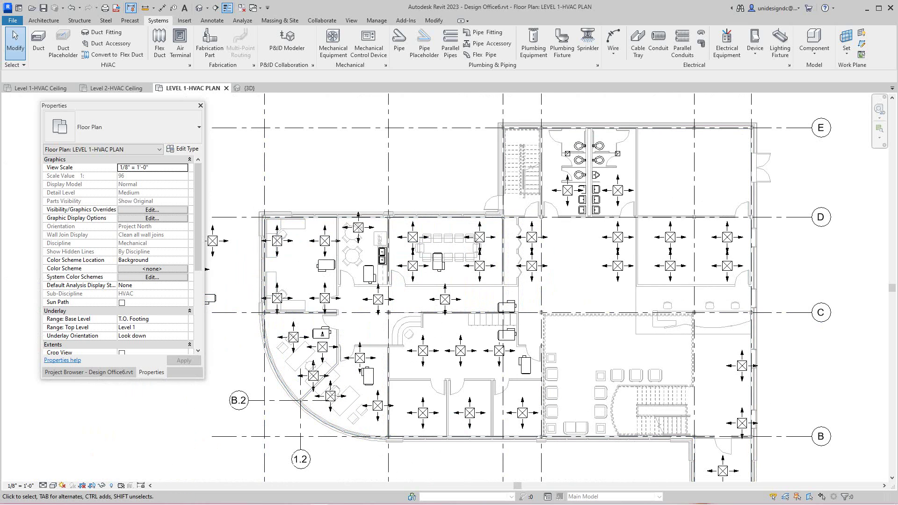
pyautogui.click(116, 88)
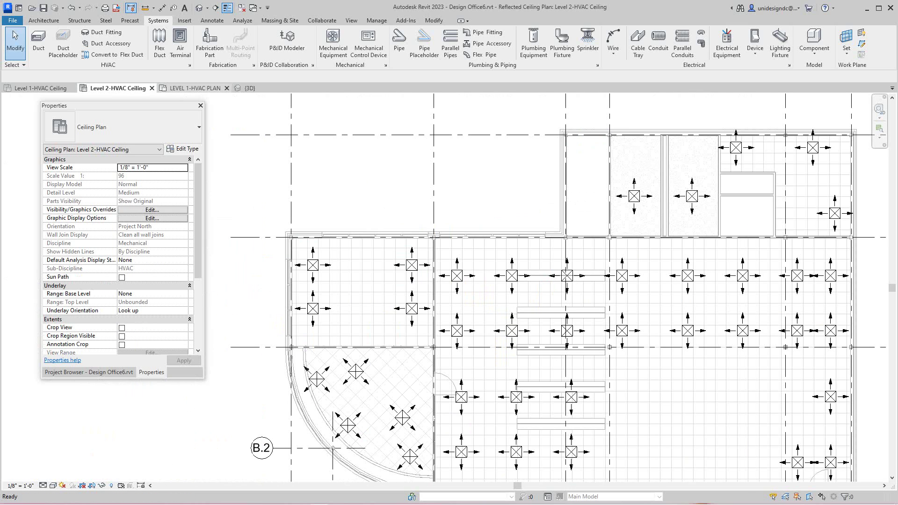
pyautogui.click(194, 88)
pyautogui.scroll(3, 692, 131)
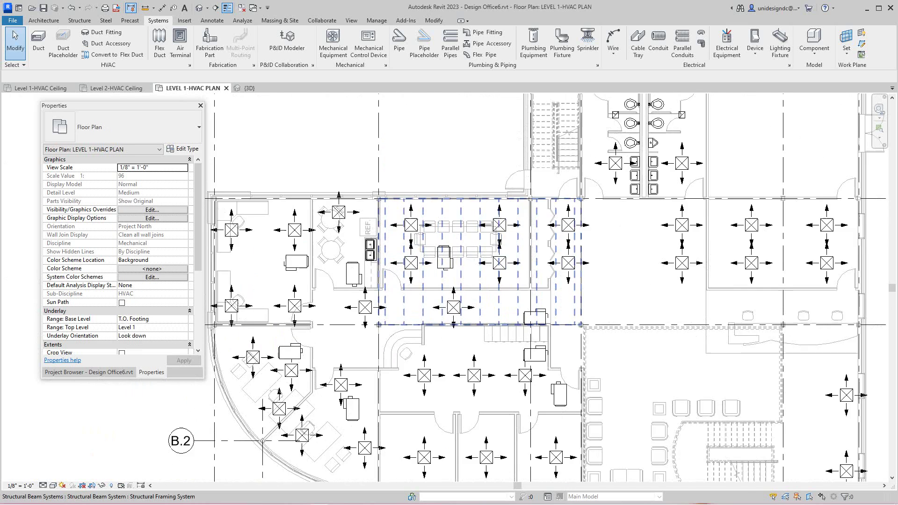
# Place an AHU-1 air handling unit on grid 4, just above grid D, in the empty room beside the restrooms
pyautogui.moveTo(527, 307); pyautogui.dragTo(476, 315, button='middle')
pyautogui.scroll(1, 475, 315)
pyautogui.scroll(-2, 475, 315)
pyautogui.scroll(4, 598, 208)
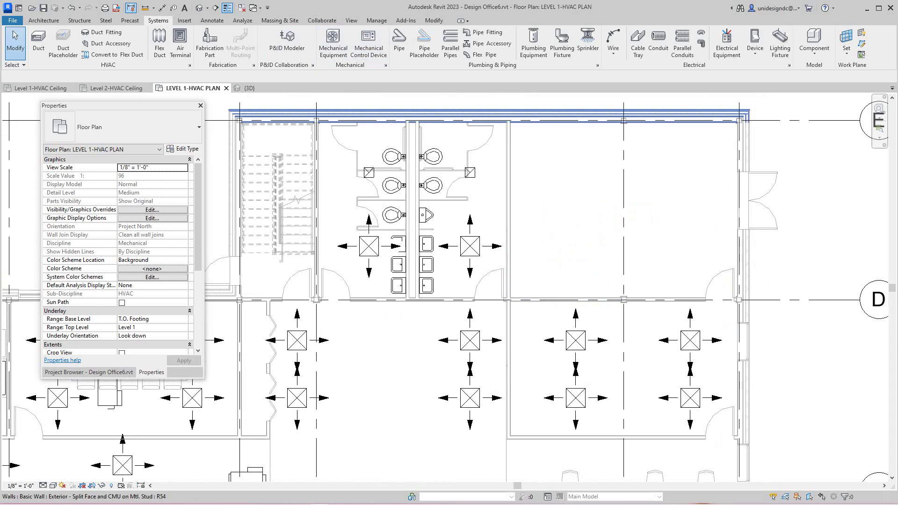
pyautogui.moveTo(472, 201); pyautogui.dragTo(381, 208, button='middle')
pyautogui.moveTo(376, 263); pyautogui.dragTo(360, 265, button='middle')
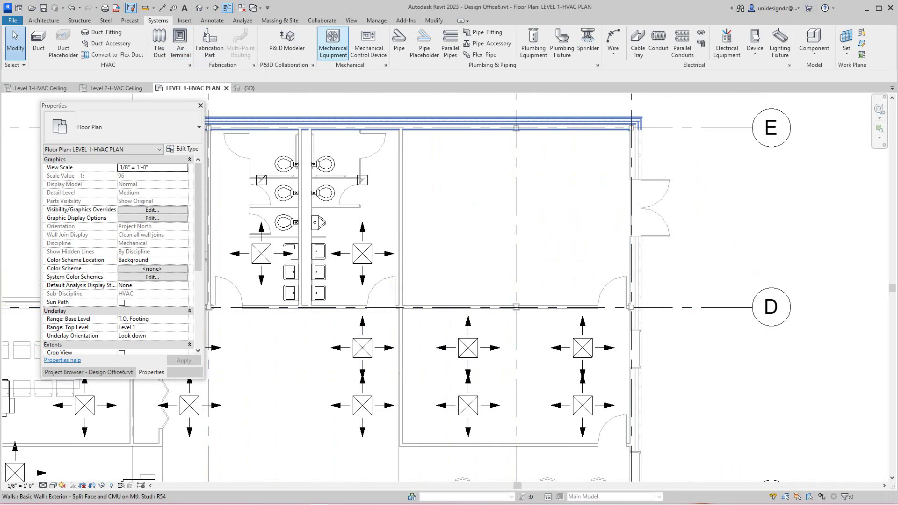
pyautogui.click(333, 42)
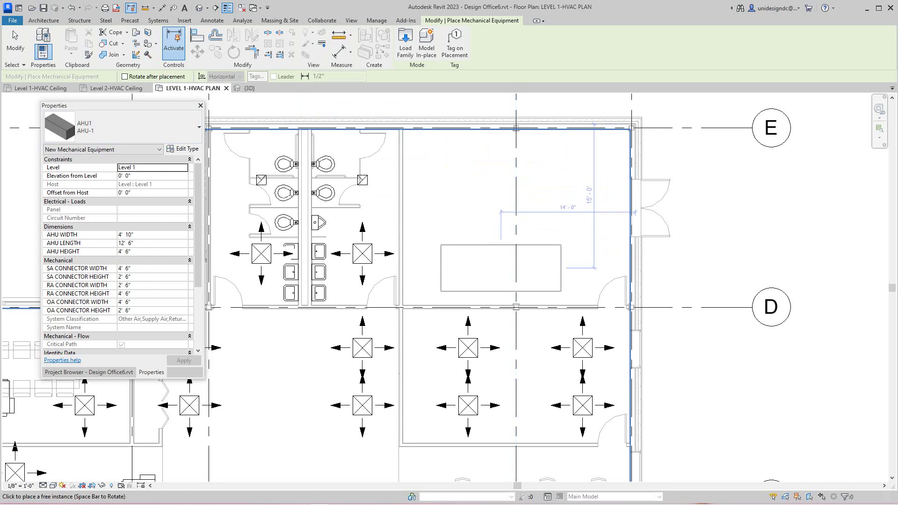
pyautogui.scroll(1, 506, 272)
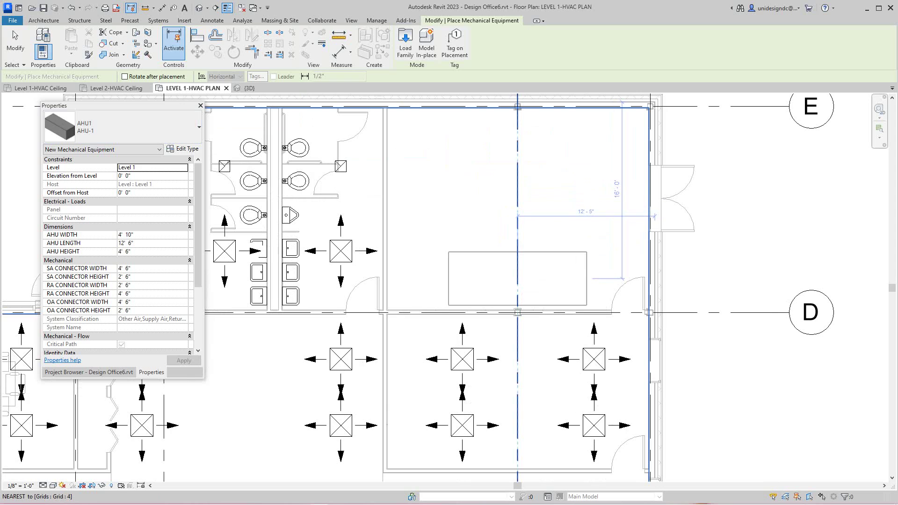
pyautogui.click(516, 279)
pyautogui.scroll(4, 515, 278)
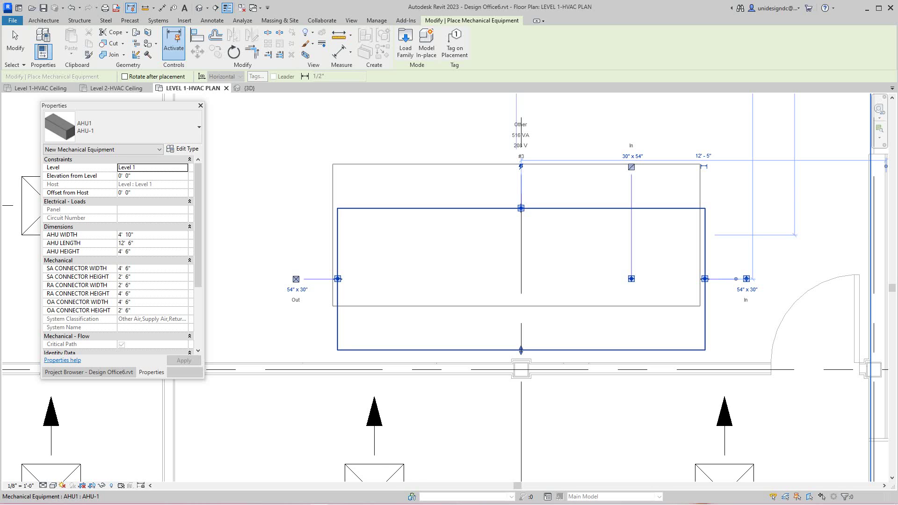
pyautogui.scroll(-4, 517, 236)
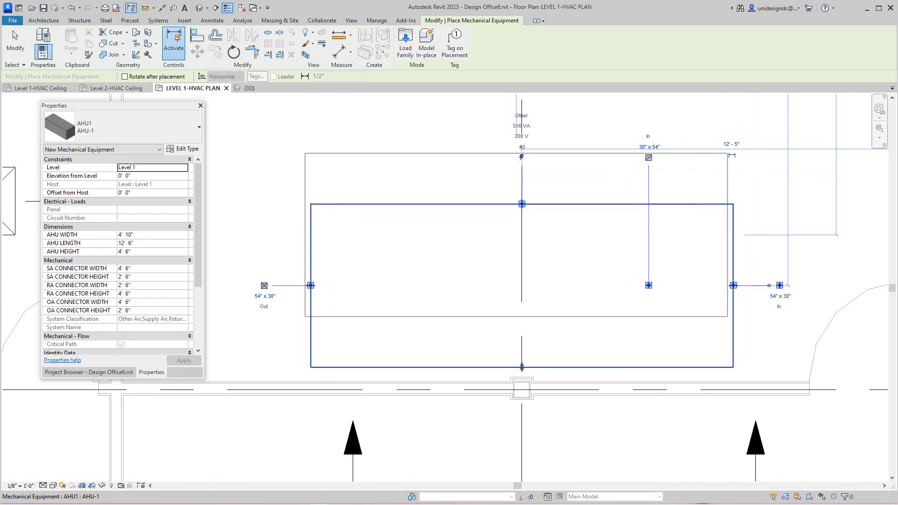
pyautogui.scroll(-1, 517, 235)
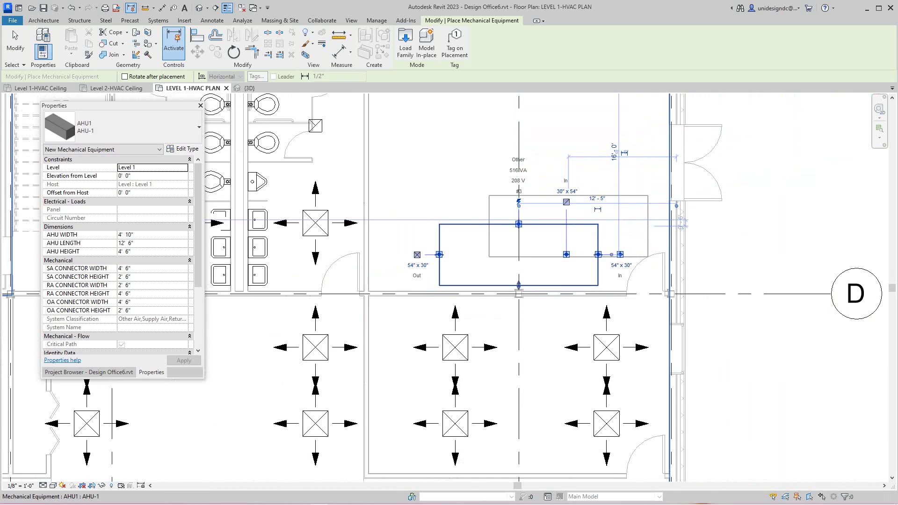
pyautogui.scroll(-3, 661, 242)
pyautogui.press('Escape')
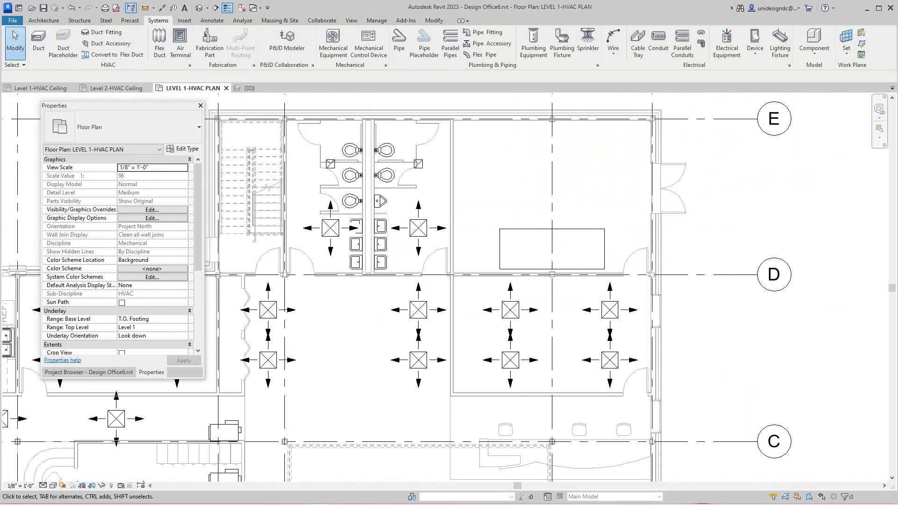
# Delete the stray air terminals and mechanical equipment lying outside the building, west of the curved-wall wing
pyautogui.scroll(-2, 652, 271)
pyautogui.moveTo(531, 328); pyautogui.dragTo(676, 269, button='middle')
pyautogui.scroll(-1, 593, 260)
pyautogui.scroll(1, 369, 248)
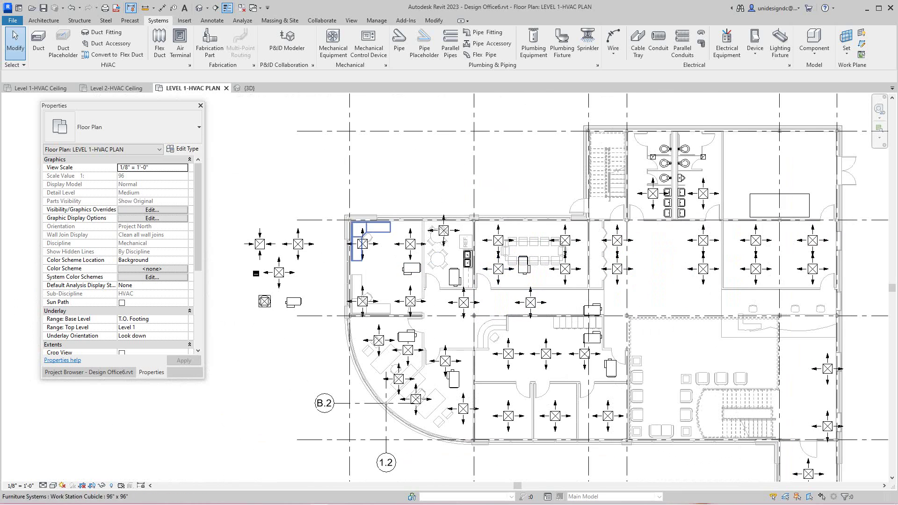
pyautogui.moveTo(369, 247); pyautogui.dragTo(403, 245, button='middle')
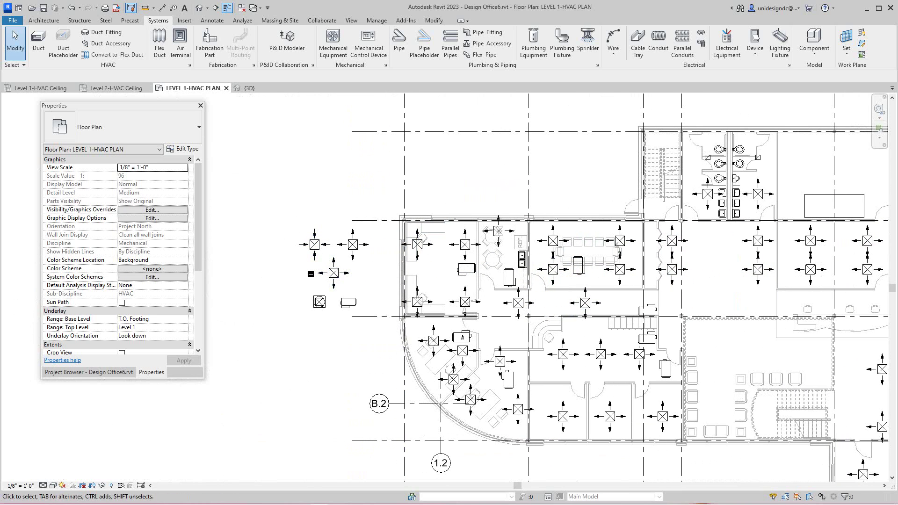
pyautogui.moveTo(286, 220); pyautogui.dragTo(369, 316)
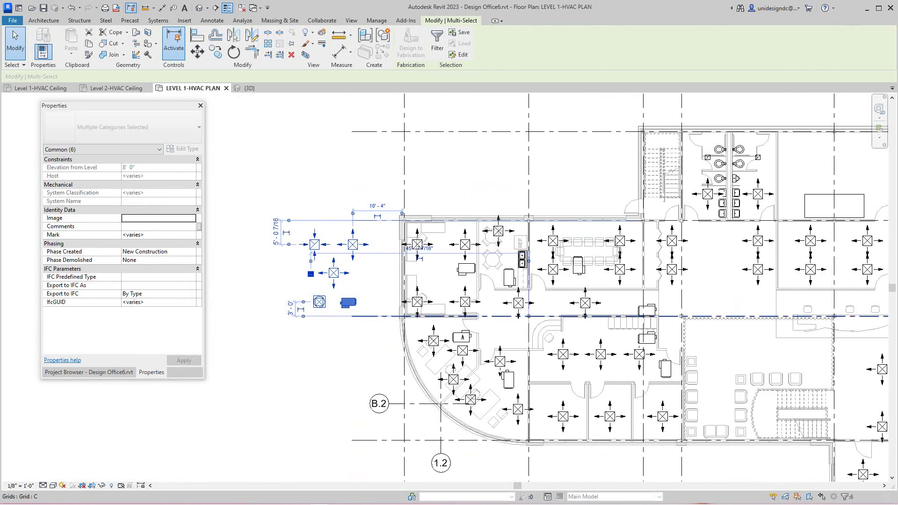
pyautogui.click(348, 344)
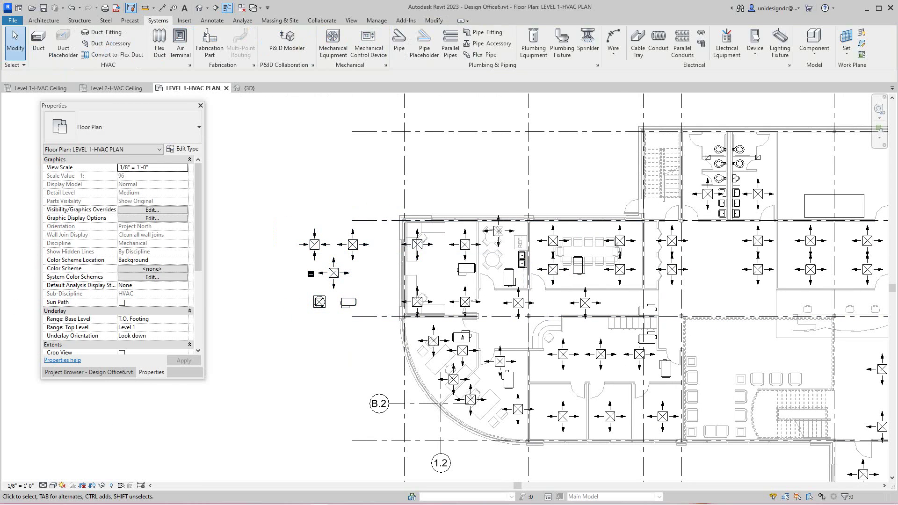
pyautogui.scroll(1, 354, 289)
pyautogui.scroll(4, 718, 280)
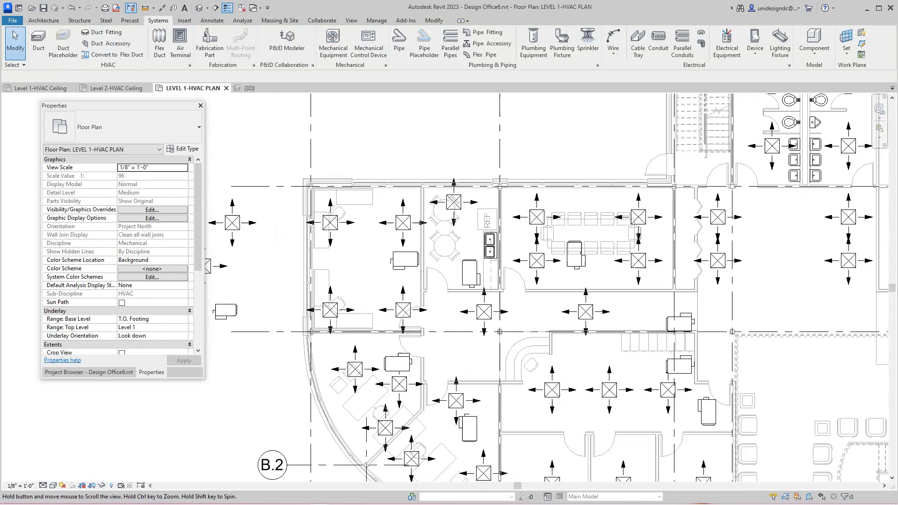
pyautogui.moveTo(328, 244); pyautogui.dragTo(510, 249, button='middle')
pyautogui.scroll(1, 510, 248)
pyautogui.moveTo(262, 171); pyautogui.dragTo(452, 382)
pyautogui.click(291, 55)
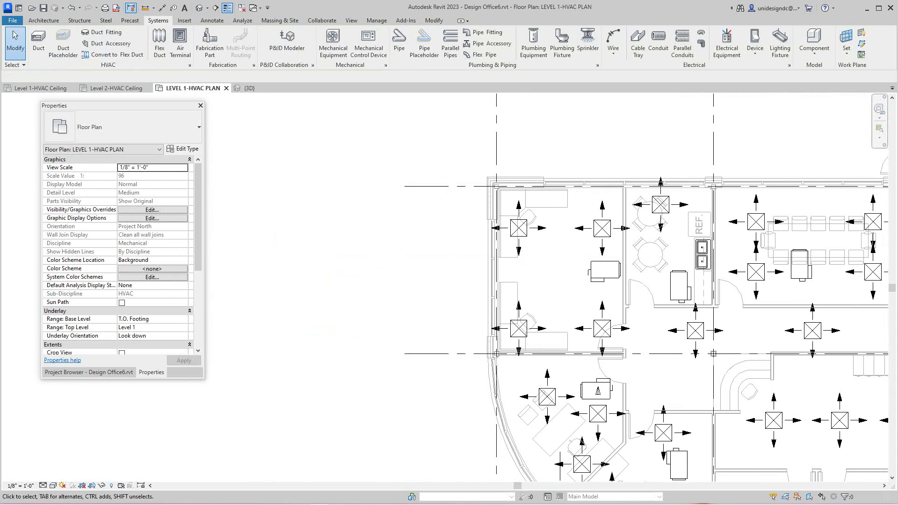
# Examine the fan-powered VAV unit and its four surrounding supply diffusers in the northwest two-desk office
pyautogui.scroll(-6, 387, 379)
pyautogui.scroll(8, 474, 378)
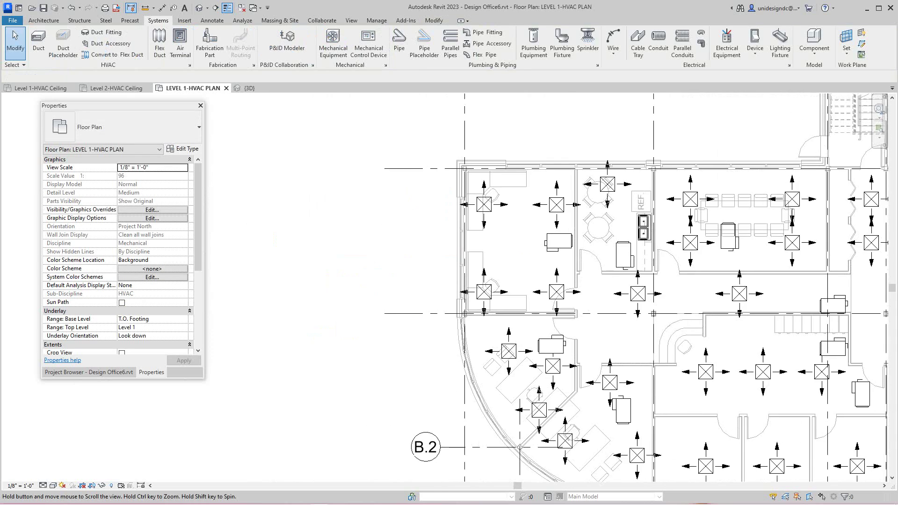
pyautogui.moveTo(474, 379); pyautogui.dragTo(472, 332, button='middle')
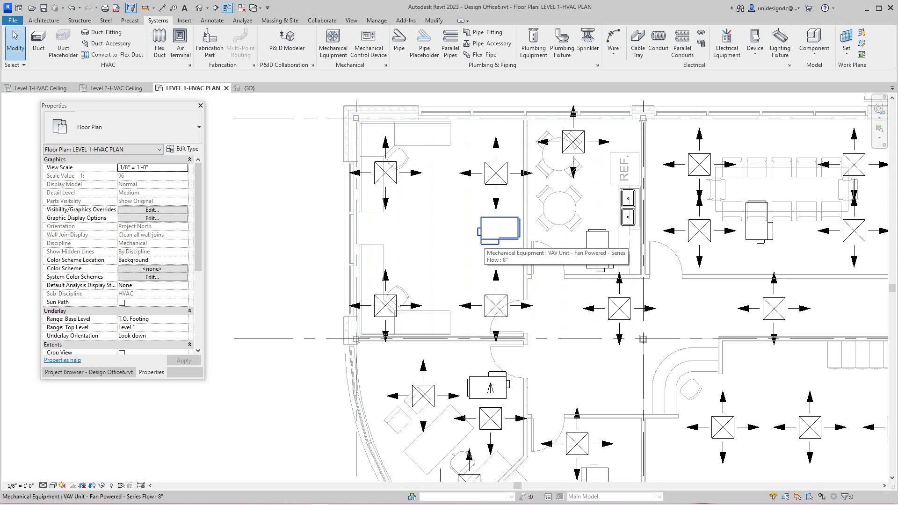
pyautogui.scroll(2, 488, 239)
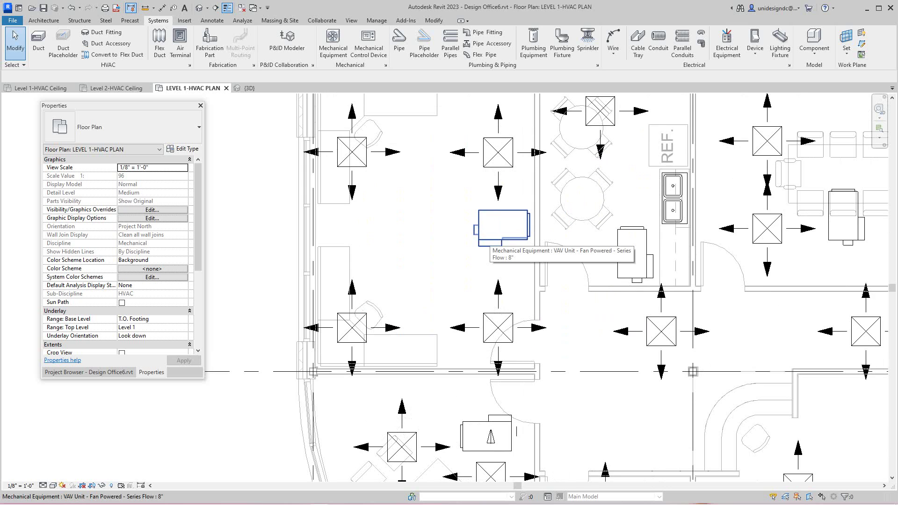
pyautogui.scroll(-1, 489, 237)
pyautogui.moveTo(519, 262); pyautogui.dragTo(493, 240, button='middle')
pyautogui.scroll(-1, 490, 240)
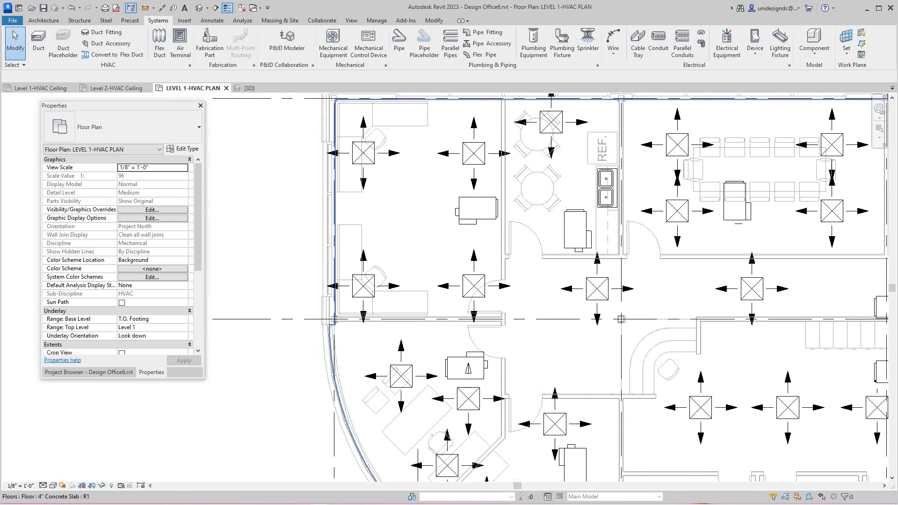
pyautogui.scroll(-2, 461, 206)
pyautogui.scroll(3, 460, 205)
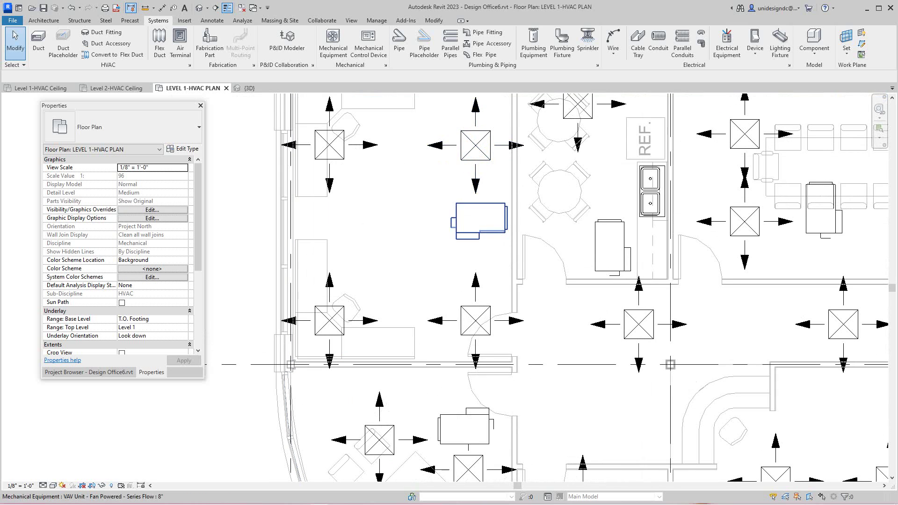
pyautogui.moveTo(469, 214); pyautogui.dragTo(481, 255, button='middle')
pyautogui.scroll(2, 481, 255)
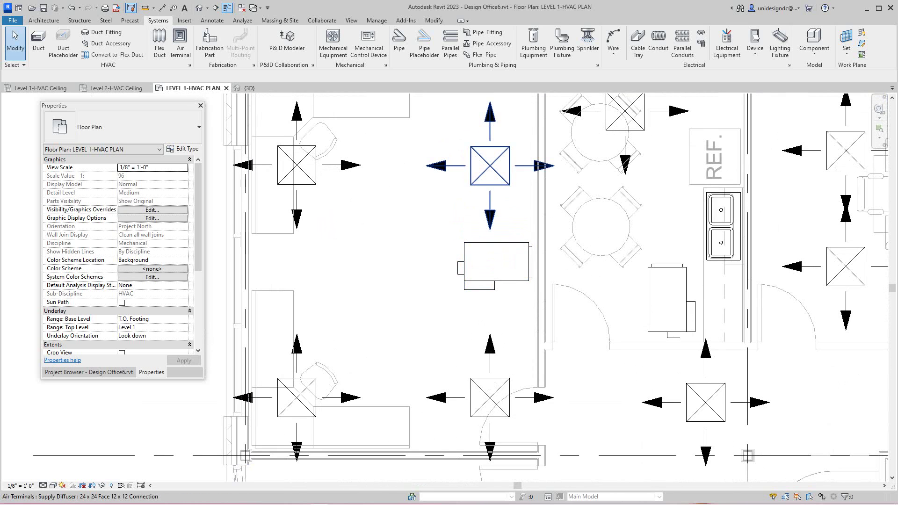
# Check the flow properties of the supply diffusers in the two-desk office and the adjoining break room
pyautogui.click(490, 165)
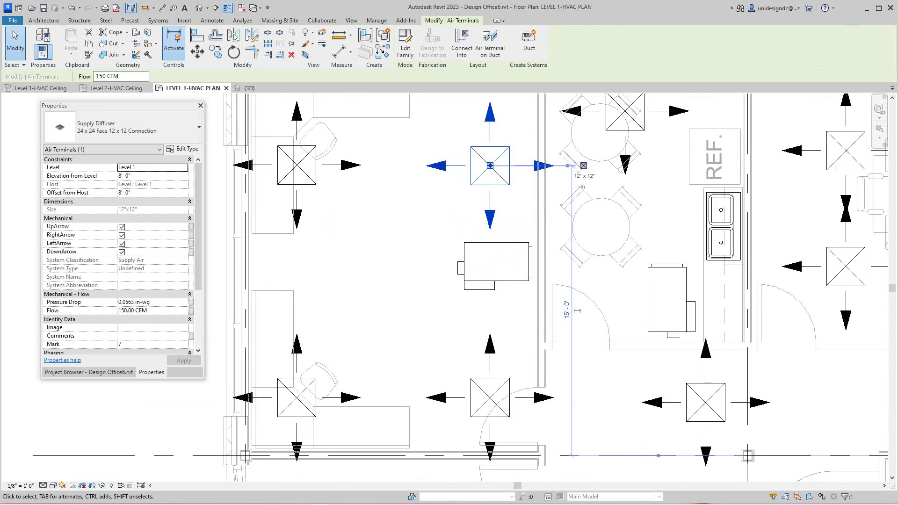
pyautogui.scroll(-1, 320, 272)
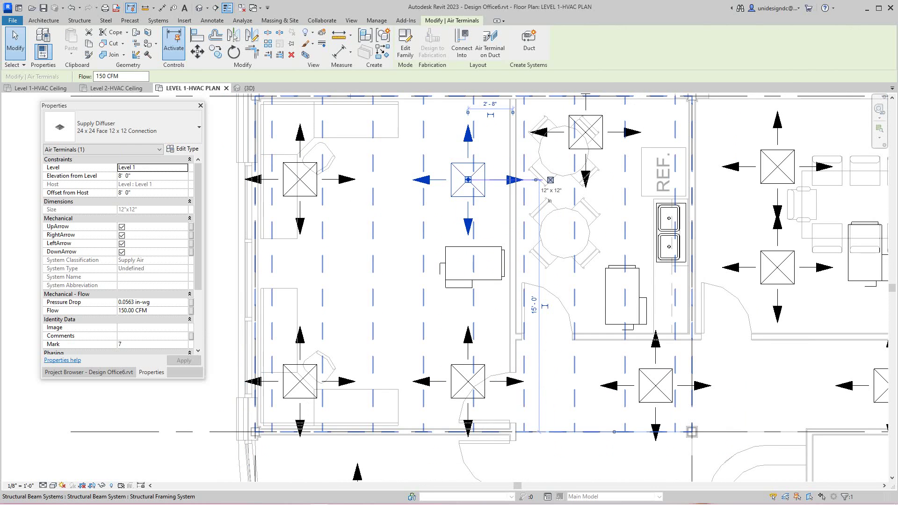
pyautogui.press('Escape')
pyautogui.click(299, 381)
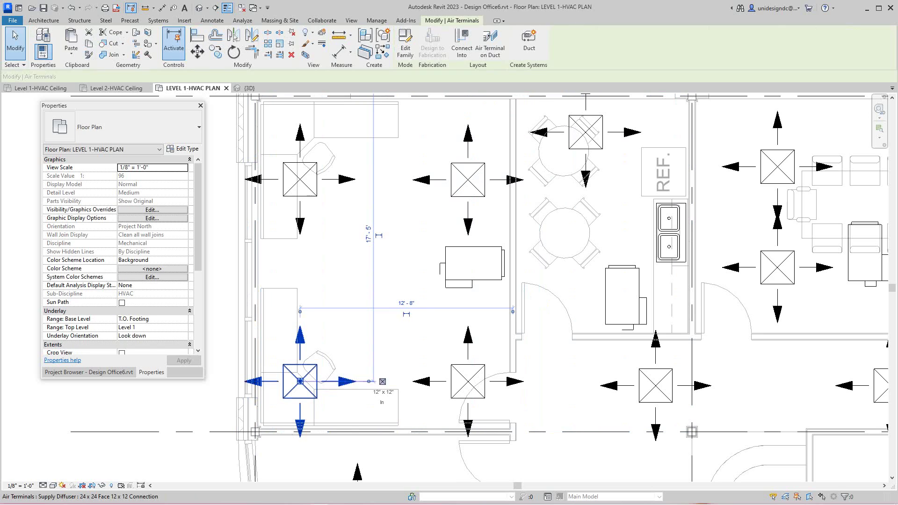
pyautogui.press('Escape')
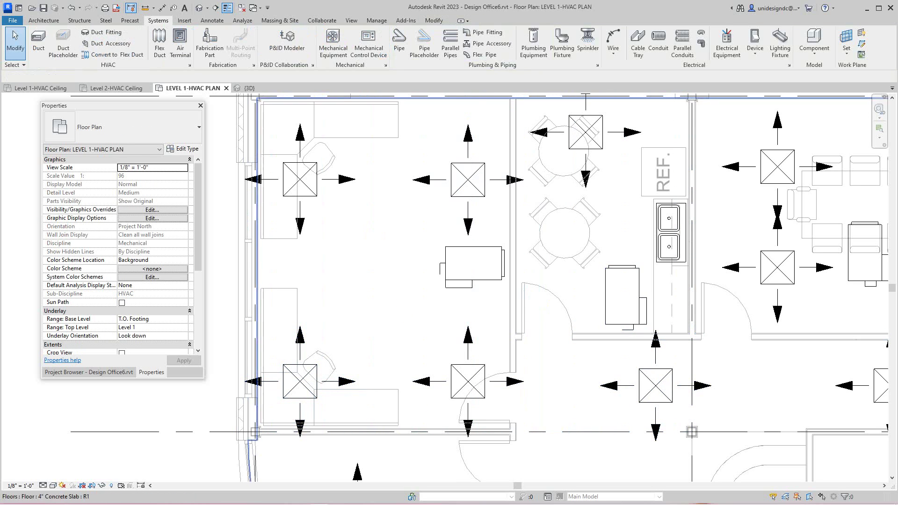
pyautogui.click(586, 131)
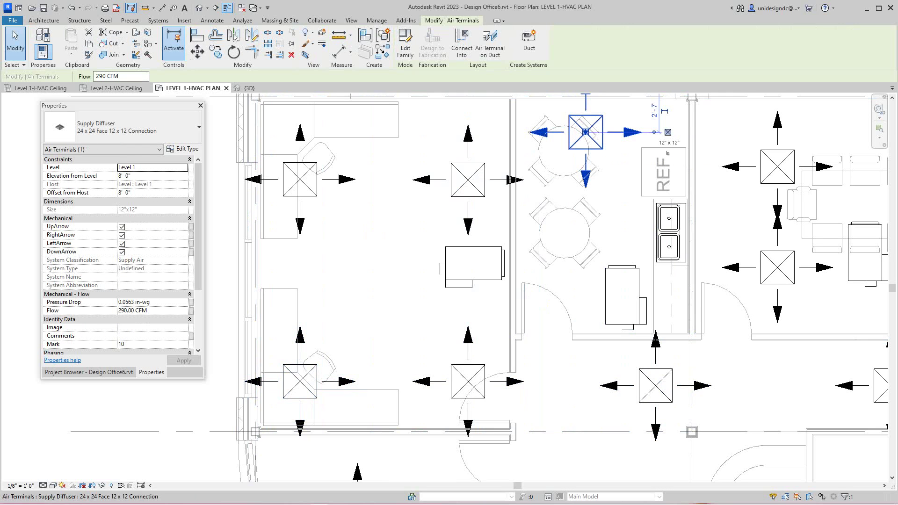
pyautogui.click(613, 171)
pyautogui.scroll(-4, 613, 170)
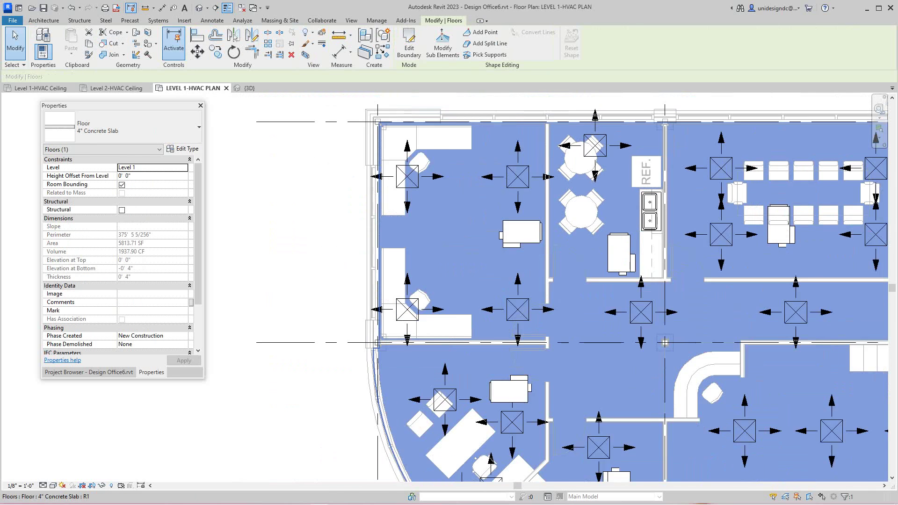
pyautogui.press('Escape')
# Inspect the duct connectors and airflow properties of the fan-powered VAV unit in the northwest two-desk office
pyautogui.scroll(3, 396, 212)
pyautogui.moveTo(396, 213); pyautogui.dragTo(389, 208, button='middle')
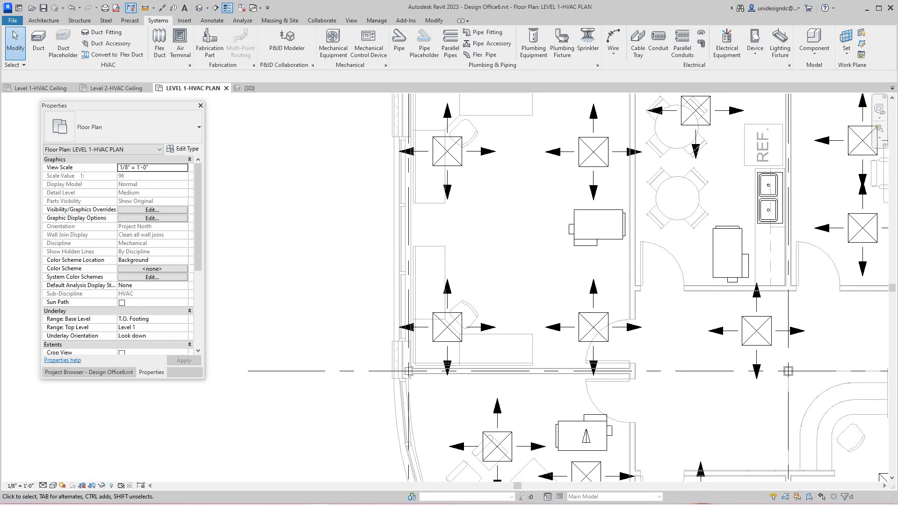
pyautogui.moveTo(495, 334); pyautogui.dragTo(463, 355, button='middle')
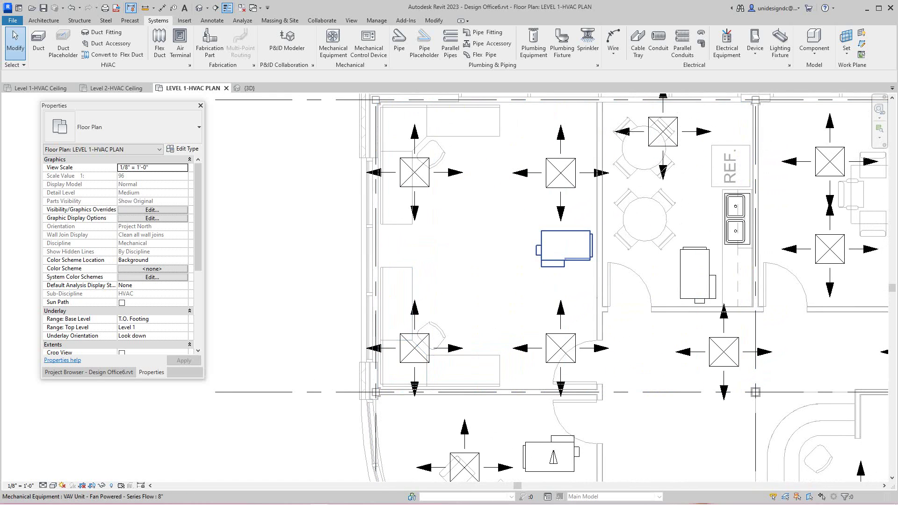
pyautogui.click(567, 255)
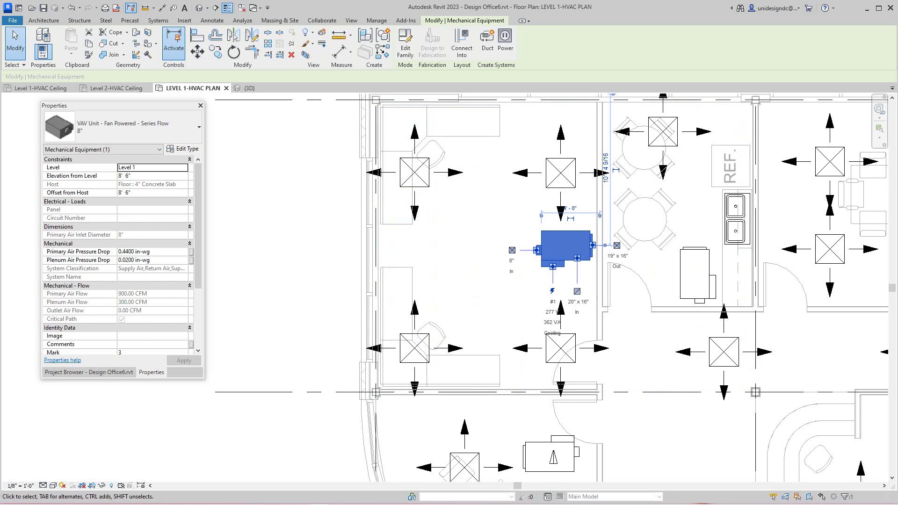
pyautogui.press('Escape')
# Inspect the properties of the fan-powered VAV unit in the northeast corner of the room with the curved reception desk
pyautogui.scroll(-1, 266, 306)
pyautogui.moveTo(265, 306); pyautogui.dragTo(239, 336, button='middle')
pyautogui.scroll(-1, 238, 335)
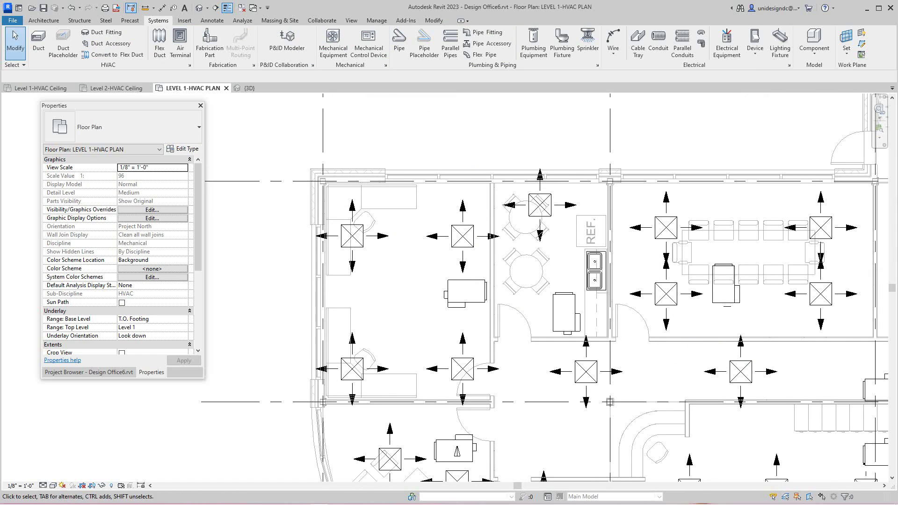
pyautogui.scroll(-3, 584, 386)
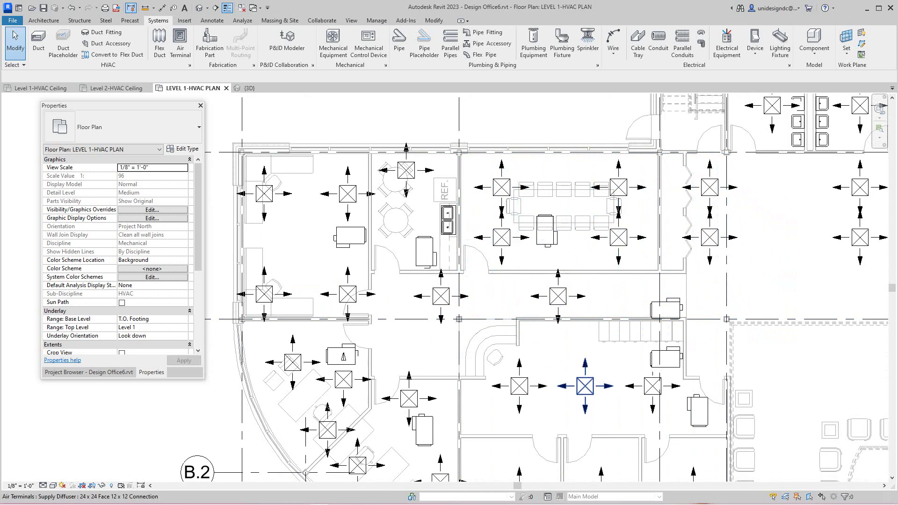
pyautogui.moveTo(584, 385); pyautogui.dragTo(570, 293, button='middle')
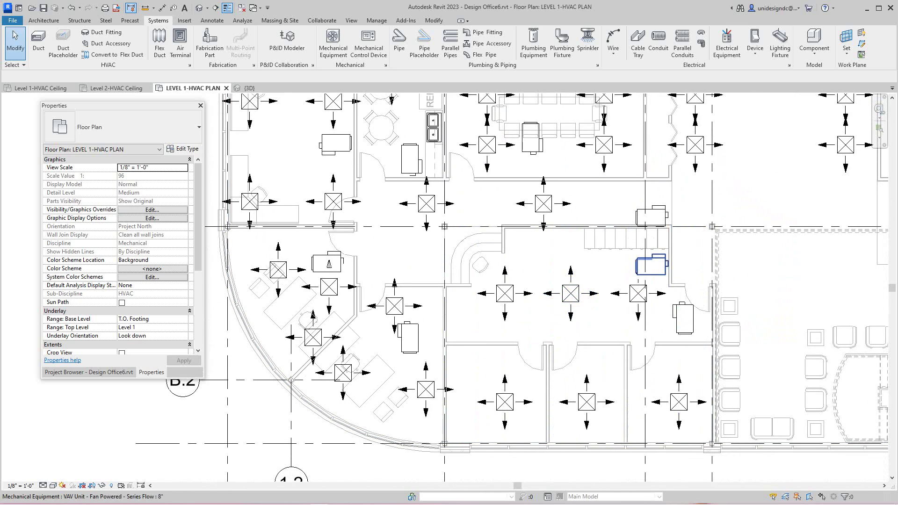
pyautogui.click(653, 269)
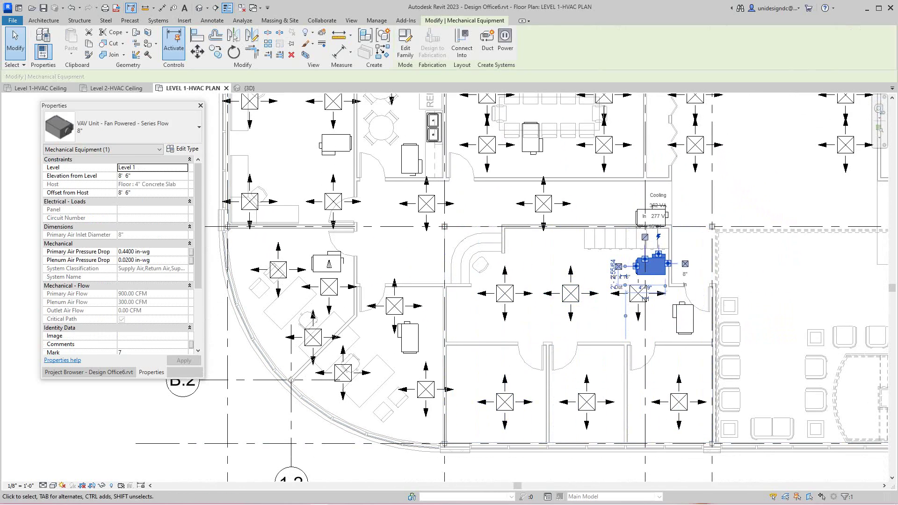
pyautogui.press('Escape')
# Look over the VAV units and supply diffusers around the two-desk office, break room, conference room and reception area
pyautogui.scroll(-1, 327, 263)
pyautogui.moveTo(328, 263); pyautogui.dragTo(379, 333, button='middle')
pyautogui.scroll(1, 383, 295)
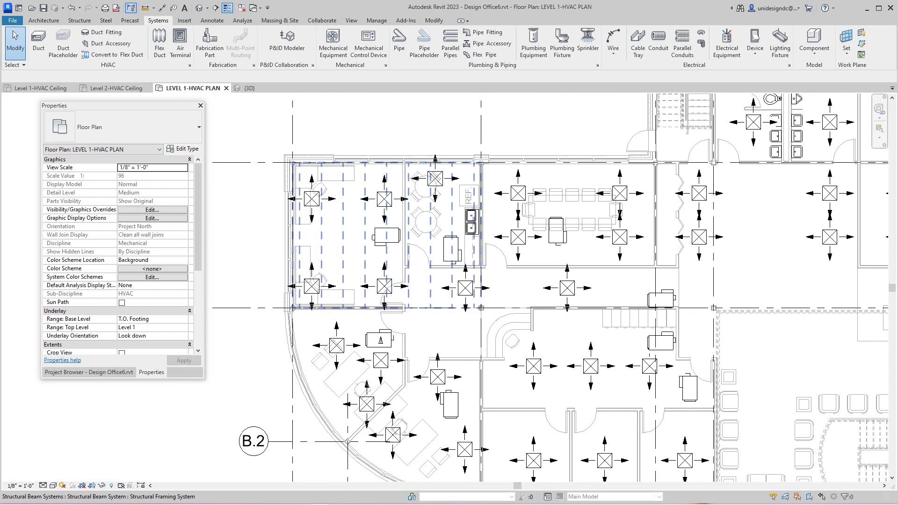
pyautogui.moveTo(387, 303); pyautogui.dragTo(391, 304, button='middle')
pyautogui.moveTo(397, 231); pyautogui.dragTo(427, 244, button='middle')
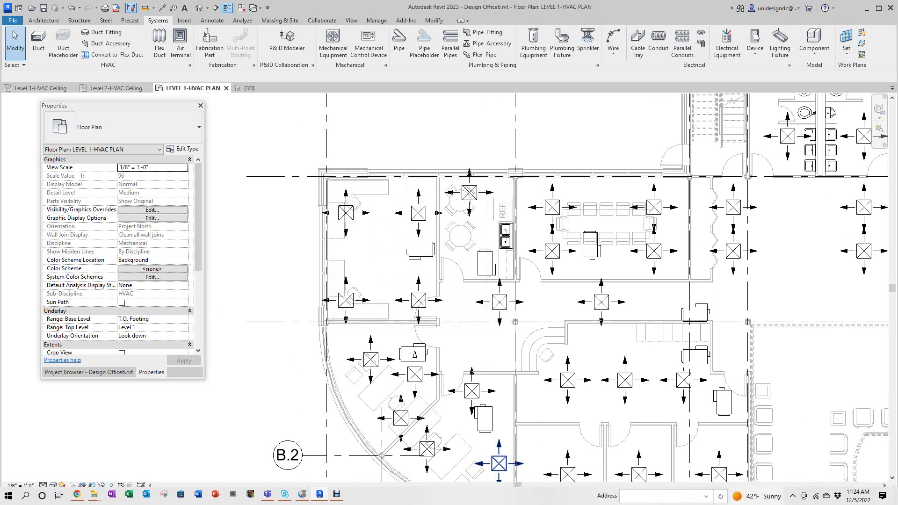
pyautogui.moveTo(500, 302); pyautogui.dragTo(315, 285, button='middle')
pyautogui.moveTo(302, 248); pyautogui.dragTo(438, 287, button='middle')
pyautogui.scroll(5, 322, 247)
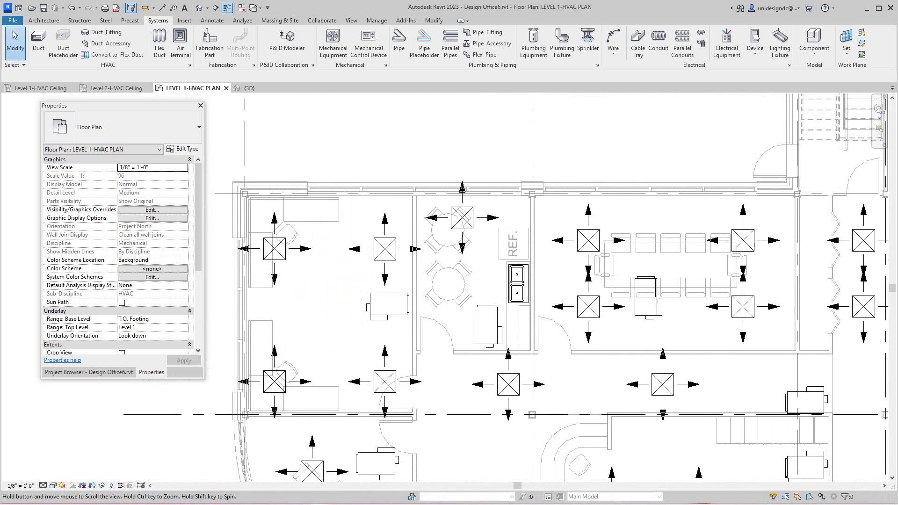
pyautogui.moveTo(323, 247); pyautogui.dragTo(342, 237, button='middle')
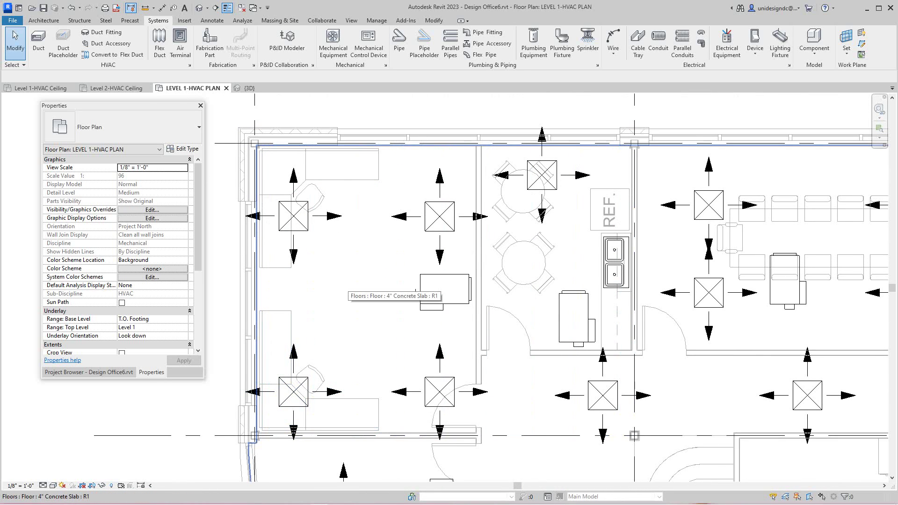
pyautogui.moveTo(347, 281); pyautogui.dragTo(402, 341, button='middle')
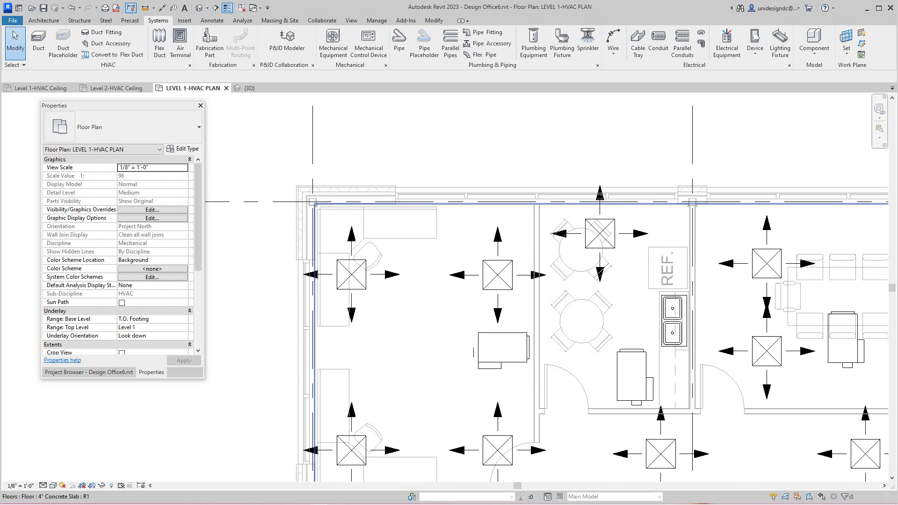
pyautogui.moveTo(374, 238); pyautogui.dragTo(353, 223, button='middle')
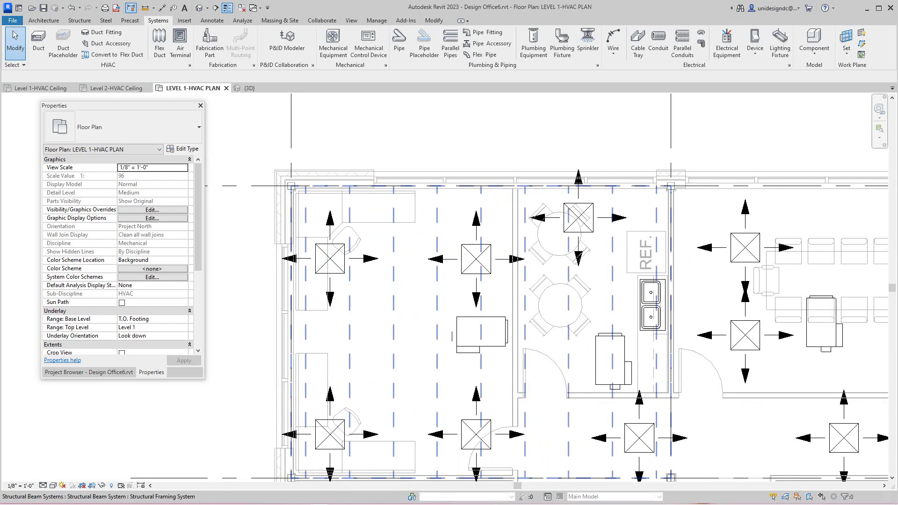
# Create a Supply Air duct system named VAV-1 from the two-desk office's northwest supply diffuser and open it in the System Editor
pyautogui.click(329, 258)
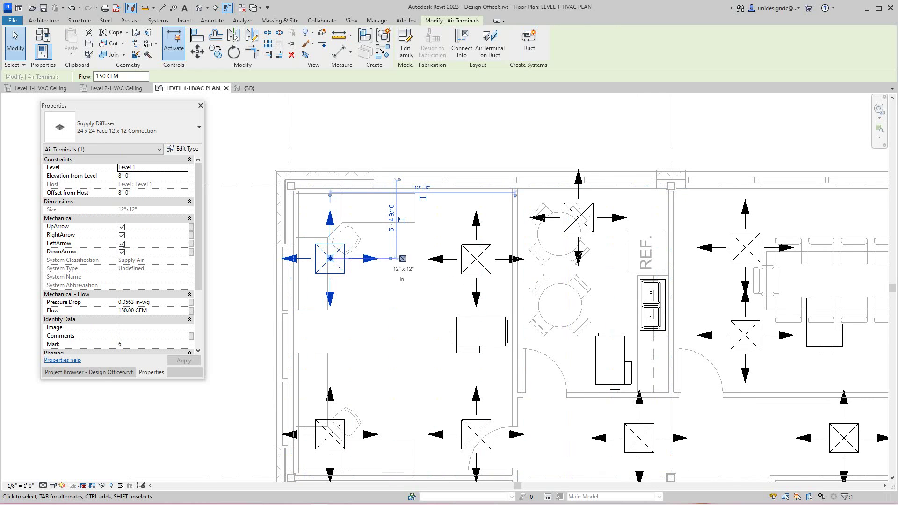
pyautogui.click(529, 42)
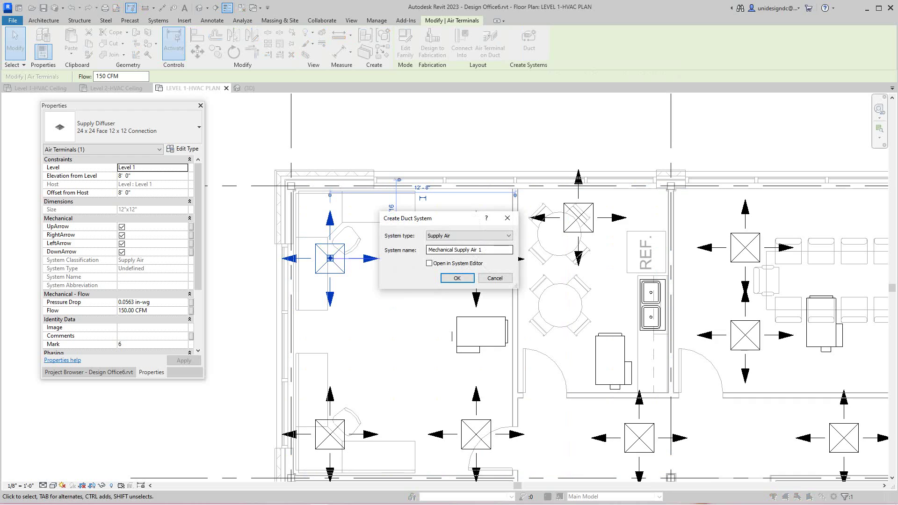
pyautogui.moveTo(429, 250); pyautogui.dragTo(478, 250)
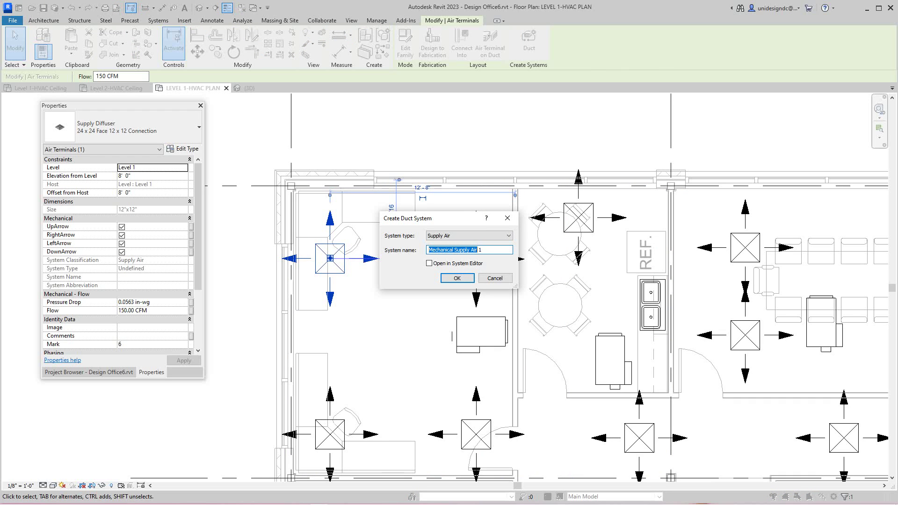
pyautogui.write('vavb')
pyautogui.press('BackSpace')
pyautogui.press('BackSpace')
pyautogui.press('BackSpace')
pyautogui.press('BackSpace')
pyautogui.write('VAV-')
pyautogui.click(429, 263)
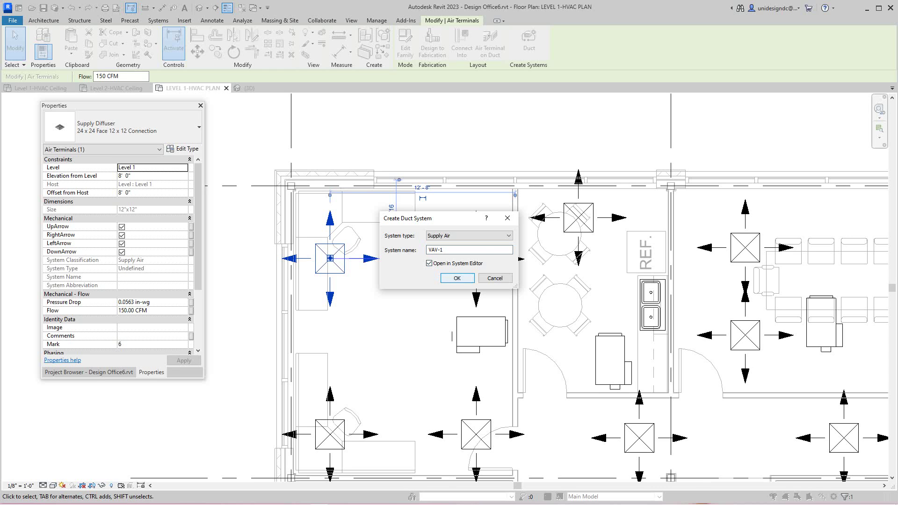
pyautogui.press('Return')
# Add the other three supply diffusers in the two-desk office to the VAV-1 duct system
pyautogui.scroll(-1, 469, 297)
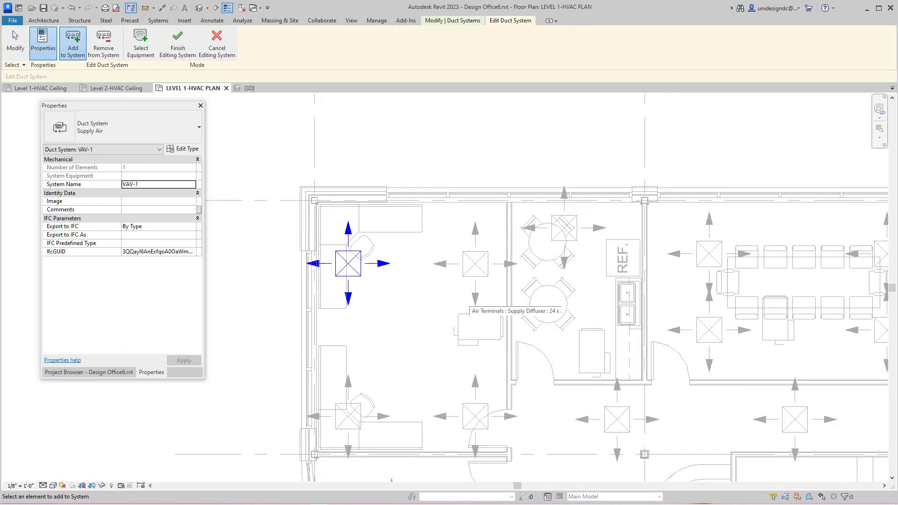
pyautogui.scroll(-2, 467, 294)
pyautogui.moveTo(466, 294); pyautogui.dragTo(492, 277, button='middle')
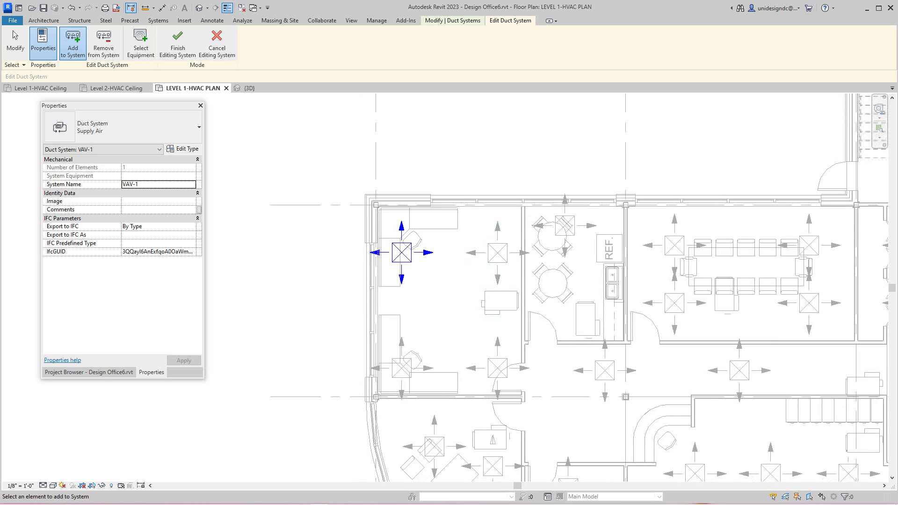
pyautogui.moveTo(492, 277); pyautogui.dragTo(502, 261, button='middle')
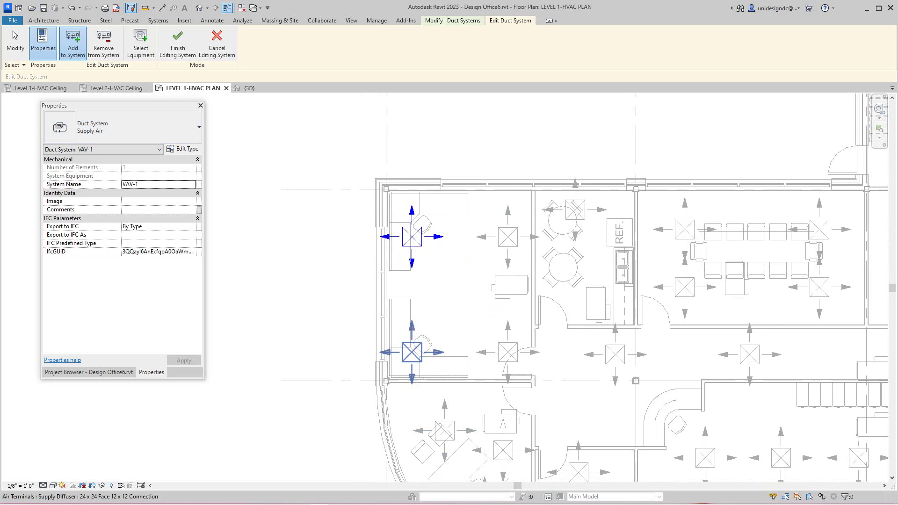
pyautogui.click(413, 356)
pyautogui.click(508, 354)
pyautogui.click(508, 352)
pyautogui.click(508, 237)
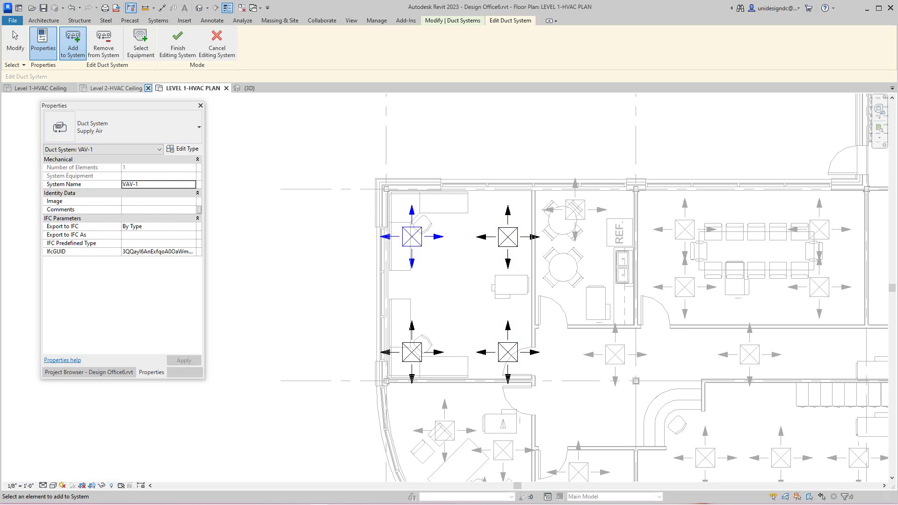
# Assign the two-desk office's fan-powered VAV unit as the equipment serving VAV-1 and finish editing the duct system
pyautogui.click(141, 44)
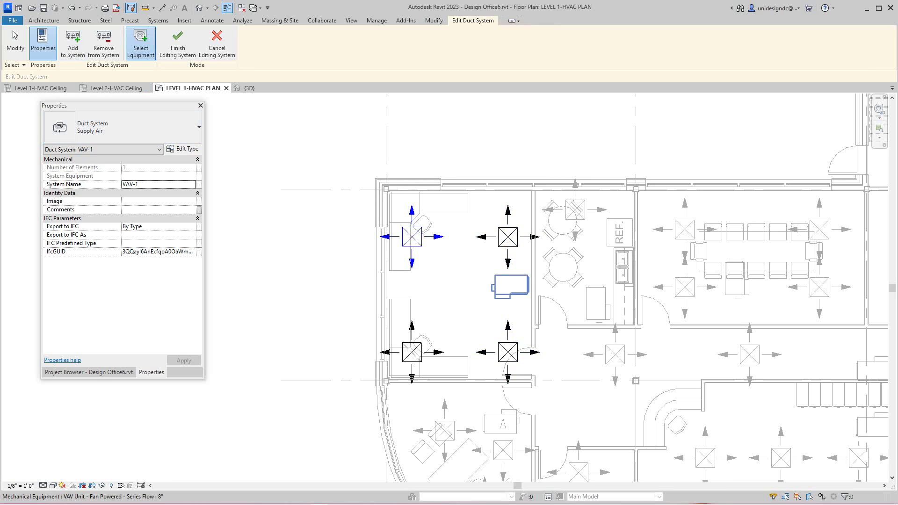
pyautogui.click(511, 286)
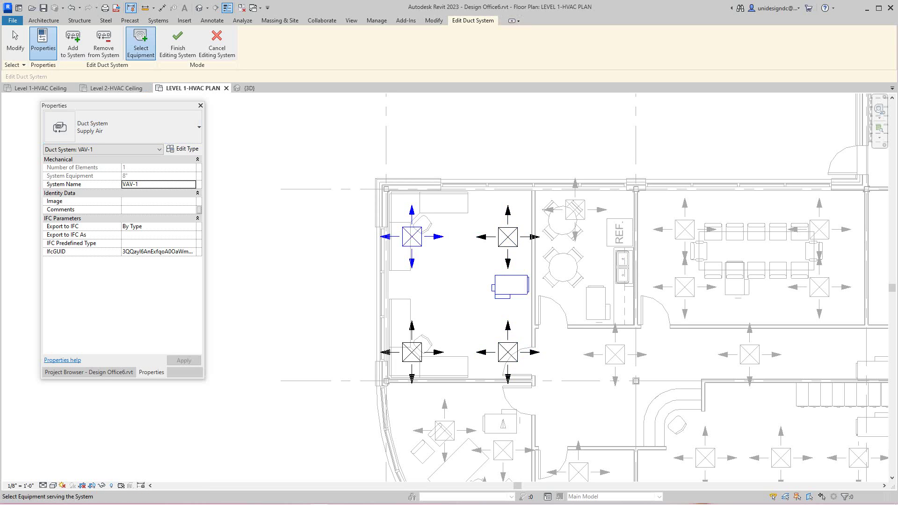
pyautogui.click(177, 45)
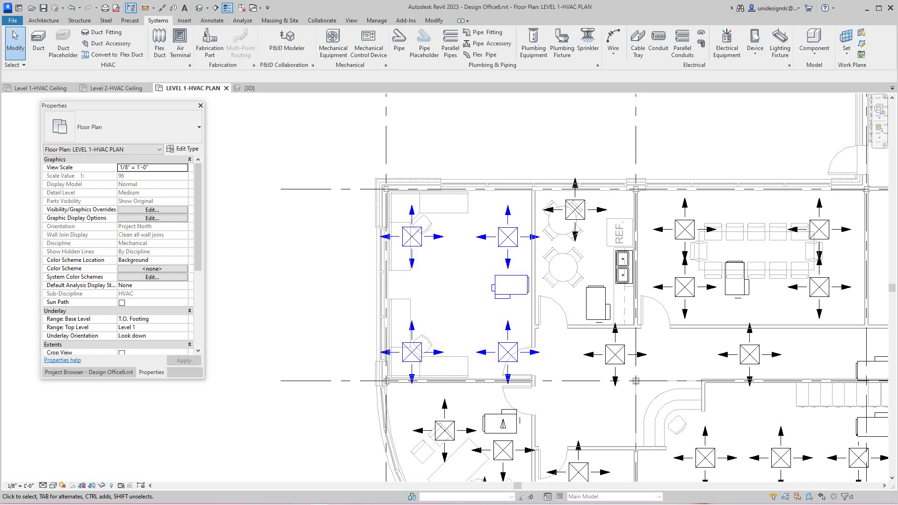
# Display the System Browser for the project
pyautogui.moveTo(664, 329); pyautogui.dragTo(548, 301, button='middle')
pyautogui.scroll(-1, 548, 301)
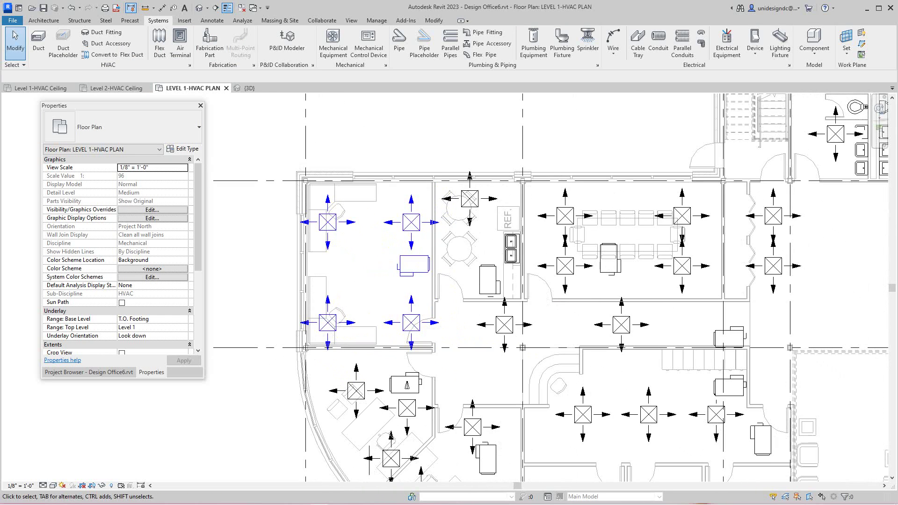
pyautogui.scroll(3, 448, 288)
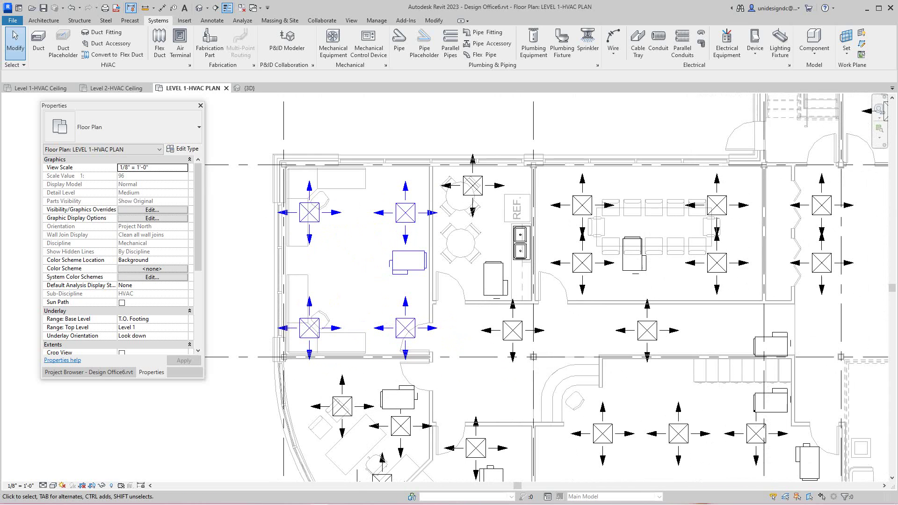
pyautogui.scroll(1, 352, 292)
pyautogui.scroll(1, 352, 292)
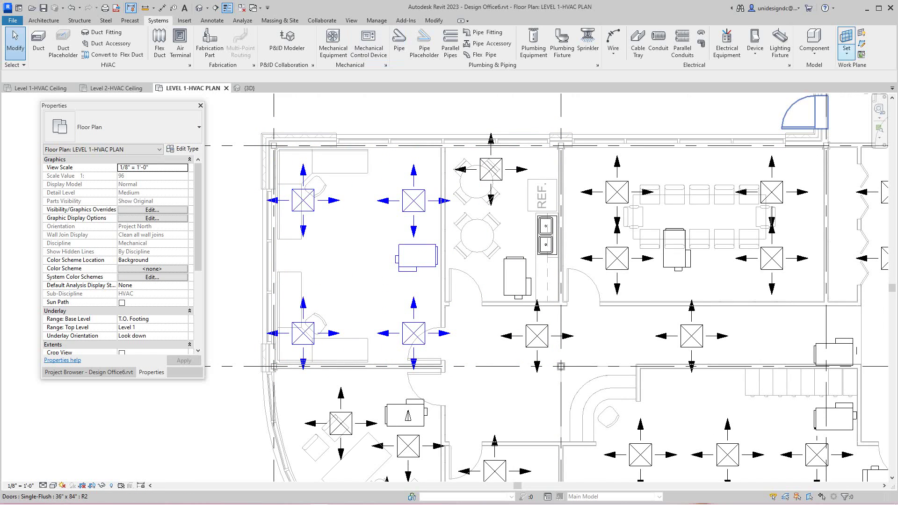
pyautogui.click(351, 20)
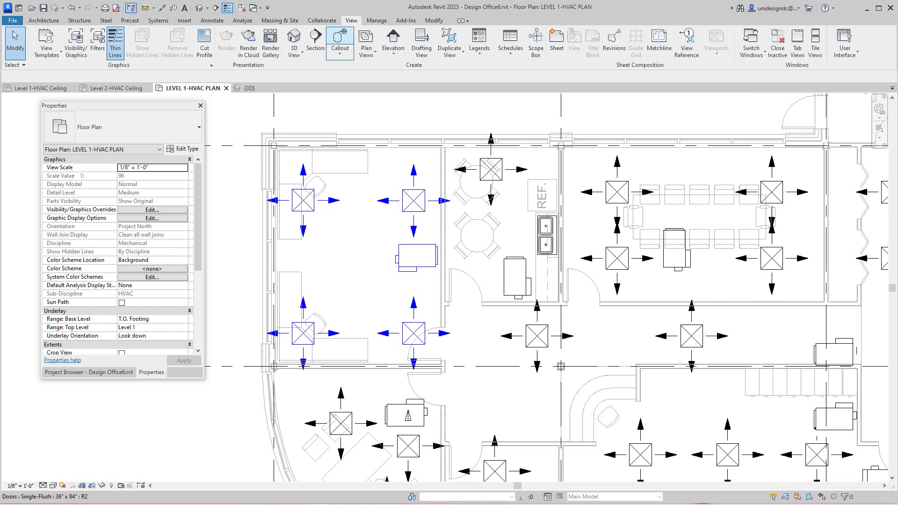
pyautogui.click(844, 44)
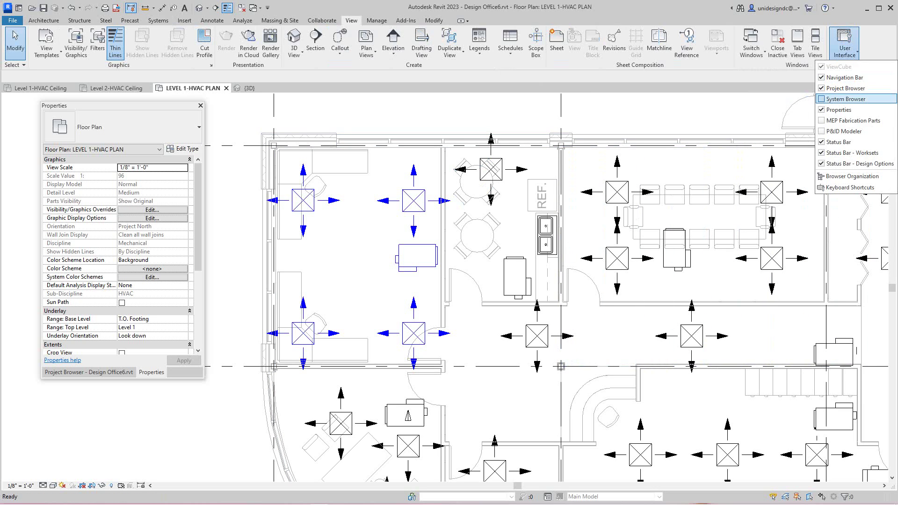
pyautogui.click(846, 99)
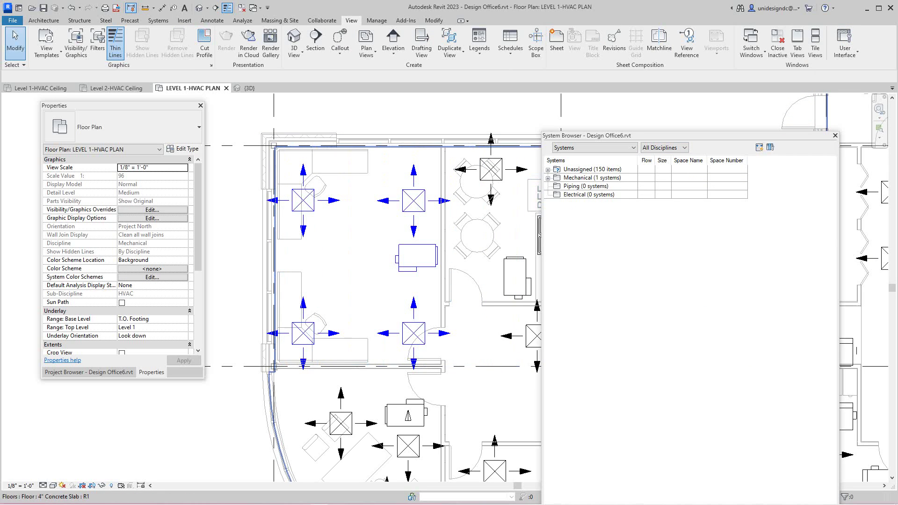
# Expand the mechanical Supply Air system down to VAV-1's supply diffusers to check its members, and close the System Browser
pyautogui.click(547, 178)
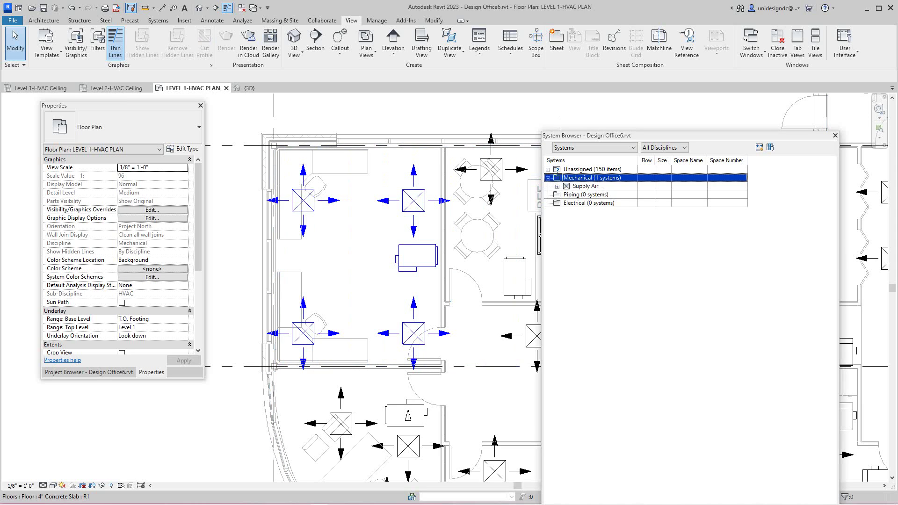
pyautogui.click(557, 186)
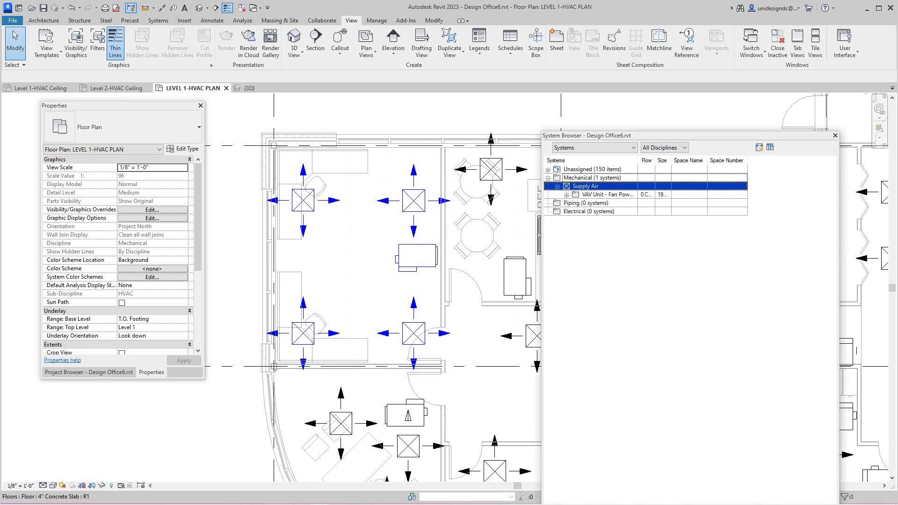
pyautogui.click(566, 195)
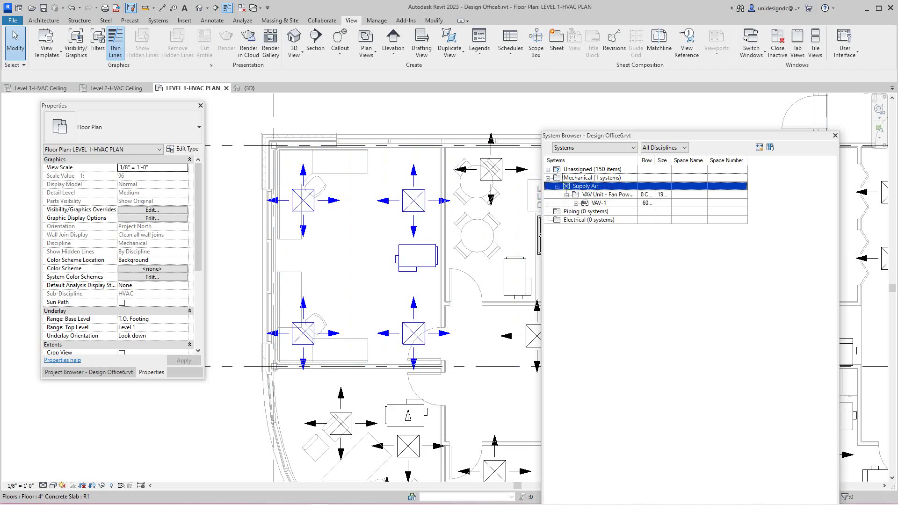
pyautogui.click(575, 203)
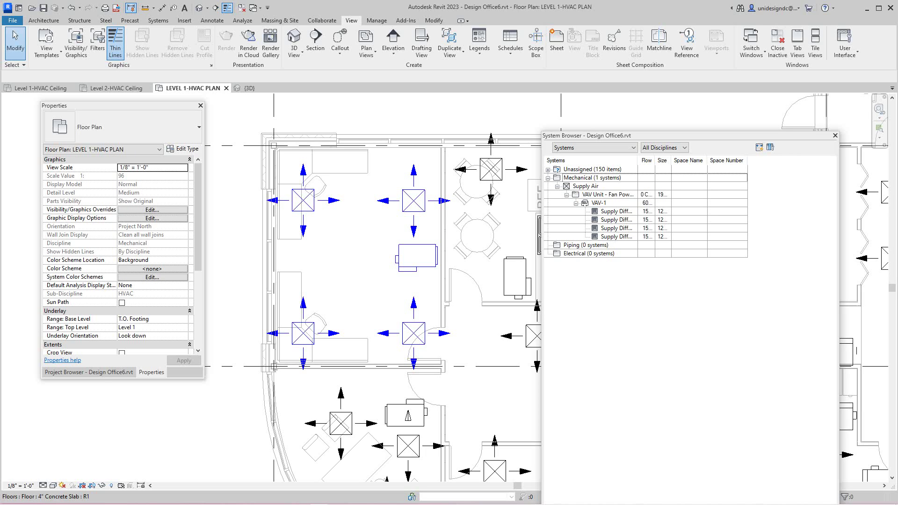
pyautogui.click(835, 135)
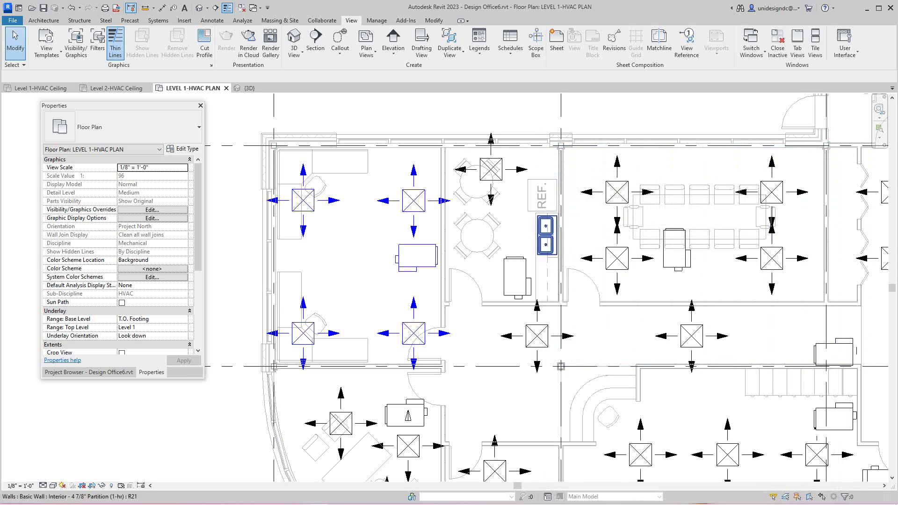
# Reopen the System Browser, highlight the VAV-1 system to check its grouping in the plan, and close the browser
pyautogui.scroll(-2, 461, 250)
pyautogui.scroll(2, 434, 258)
pyautogui.moveTo(434, 258); pyautogui.dragTo(466, 214, button='middle')
pyautogui.scroll(-3, 461, 284)
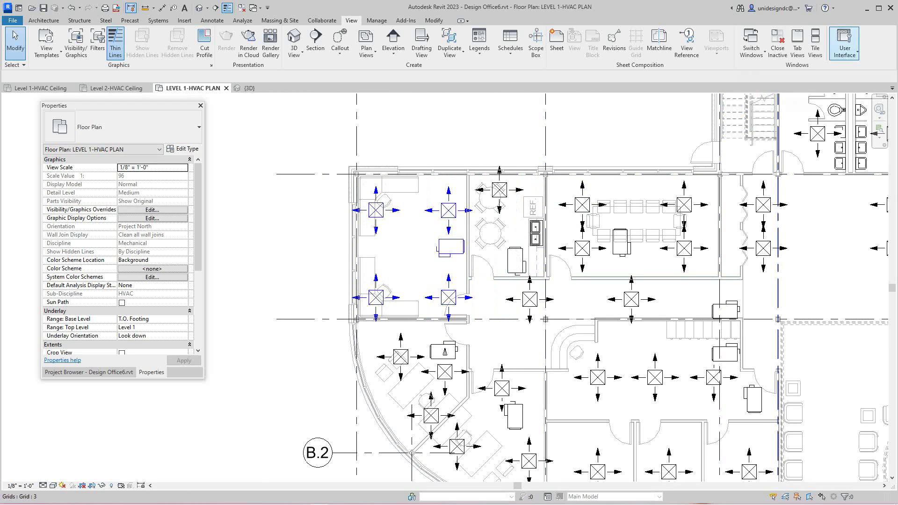
pyautogui.click(844, 47)
pyautogui.click(845, 98)
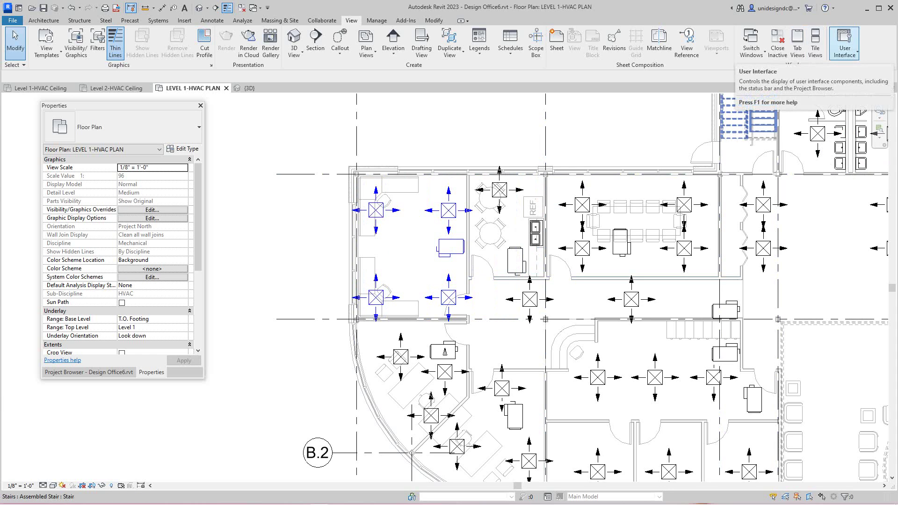
pyautogui.click(844, 47)
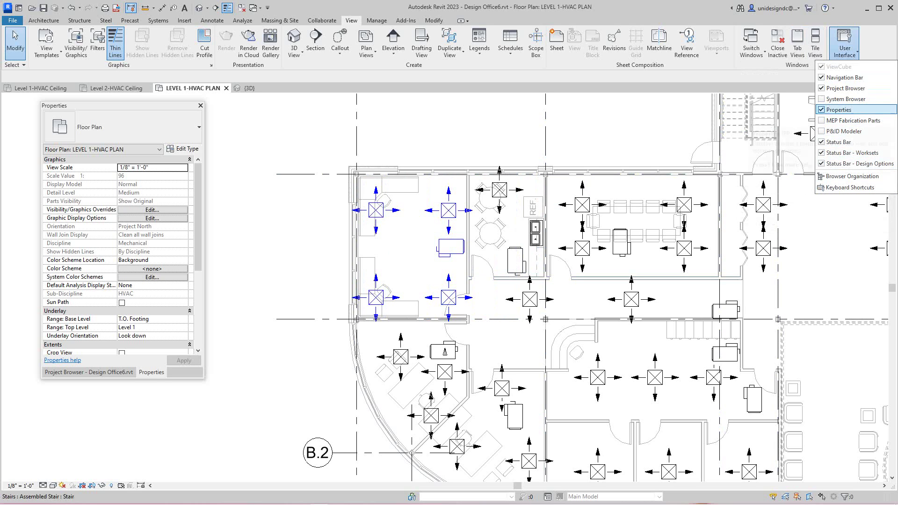
pyautogui.click(846, 99)
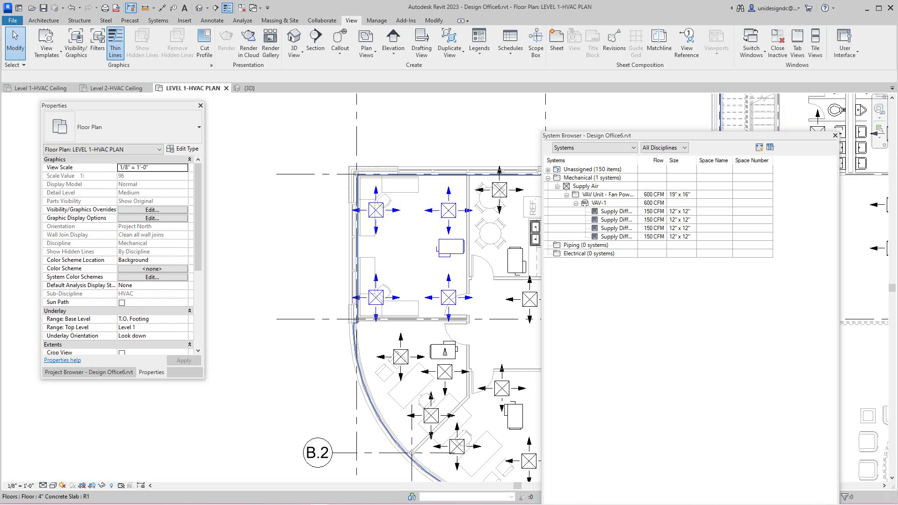
pyautogui.click(599, 203)
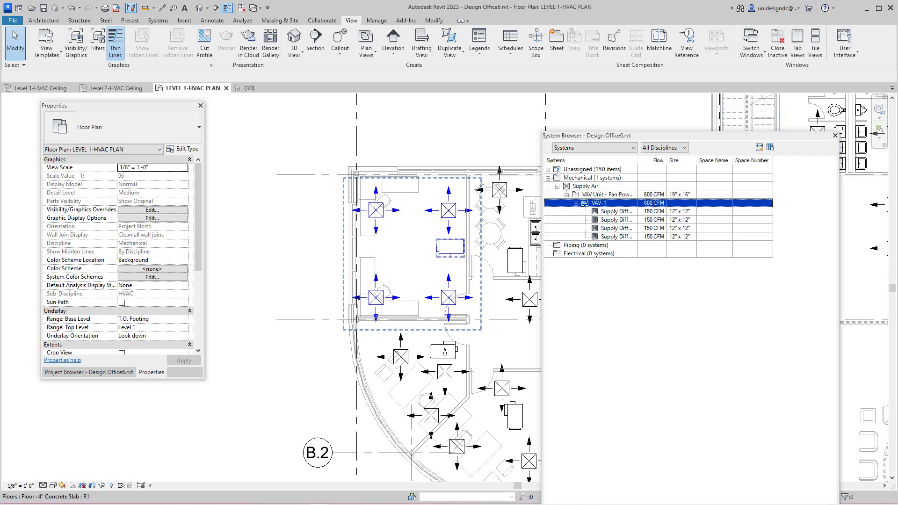
pyautogui.press('Escape')
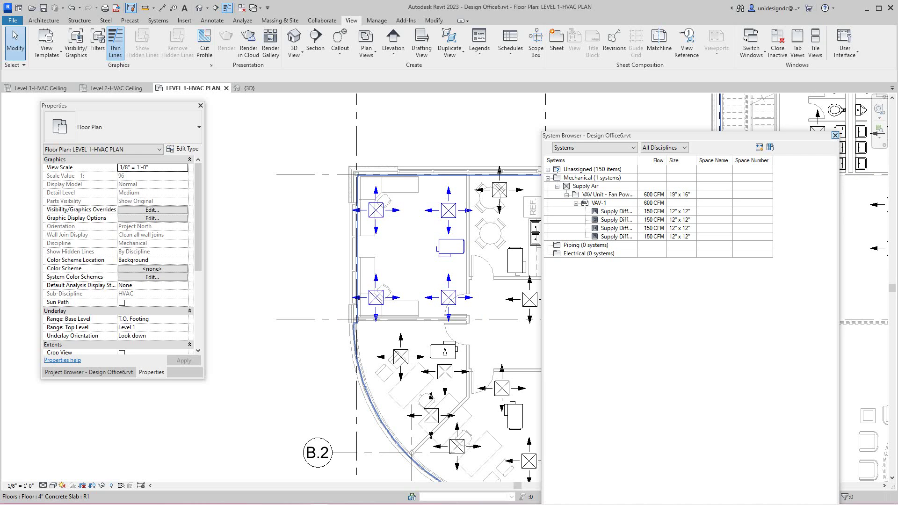
pyautogui.click(834, 135)
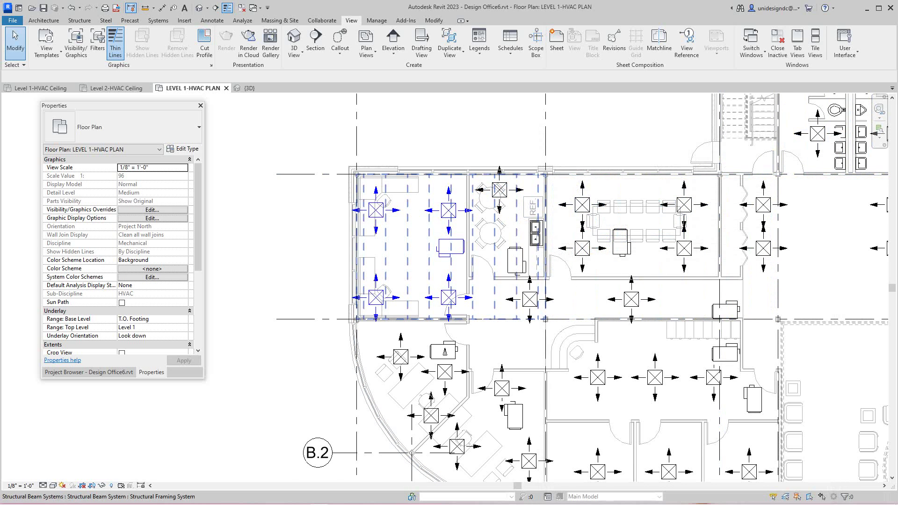
# Select the two-desk office's fan-powered VAV unit to examine the location and type of its inlet and outlet connectors
pyautogui.scroll(4, 439, 252)
pyautogui.scroll(1, 290, 130)
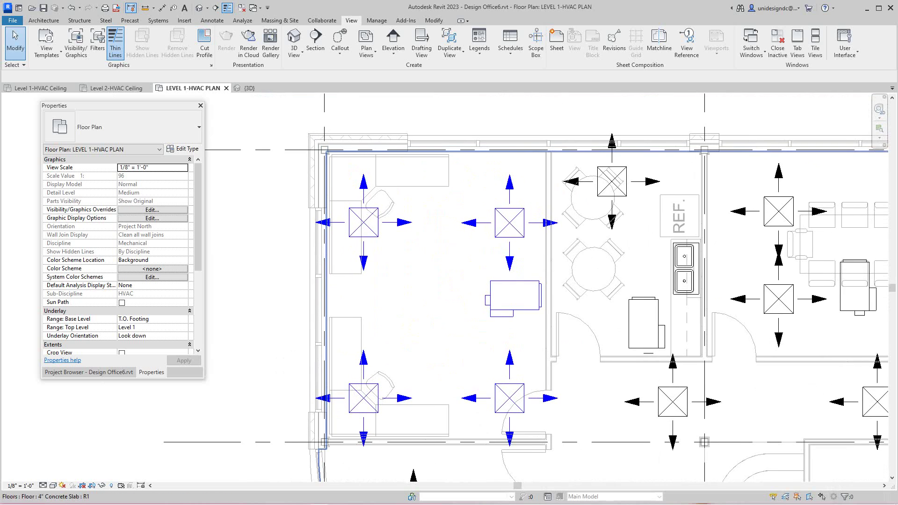
pyautogui.scroll(2, 289, 131)
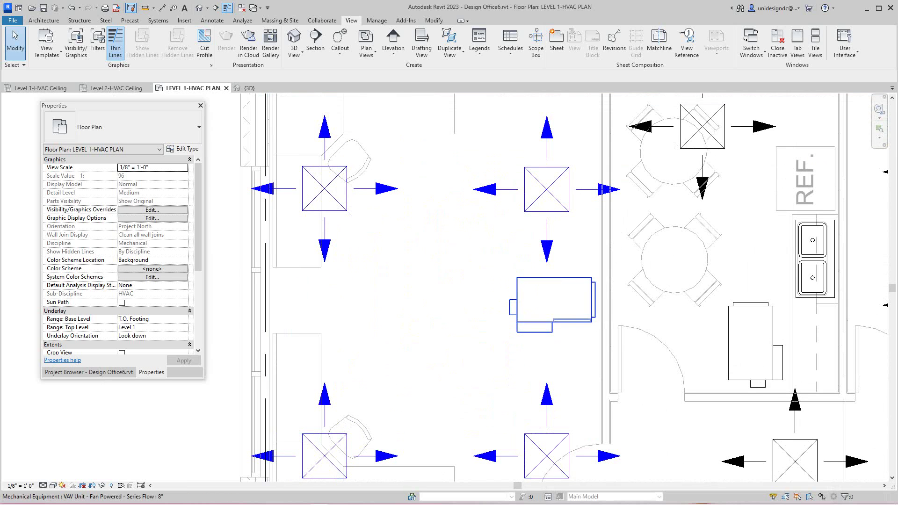
pyautogui.moveTo(542, 304); pyautogui.dragTo(549, 286, button='middle')
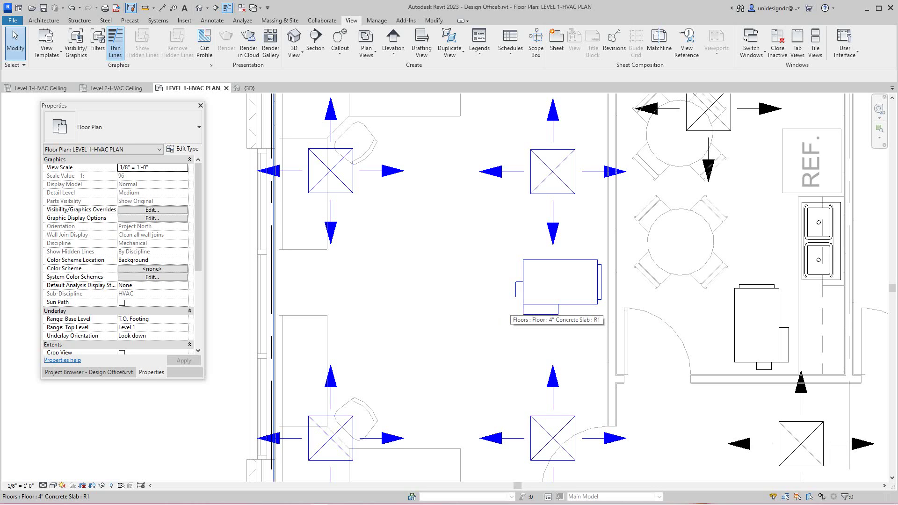
pyautogui.scroll(3, 542, 279)
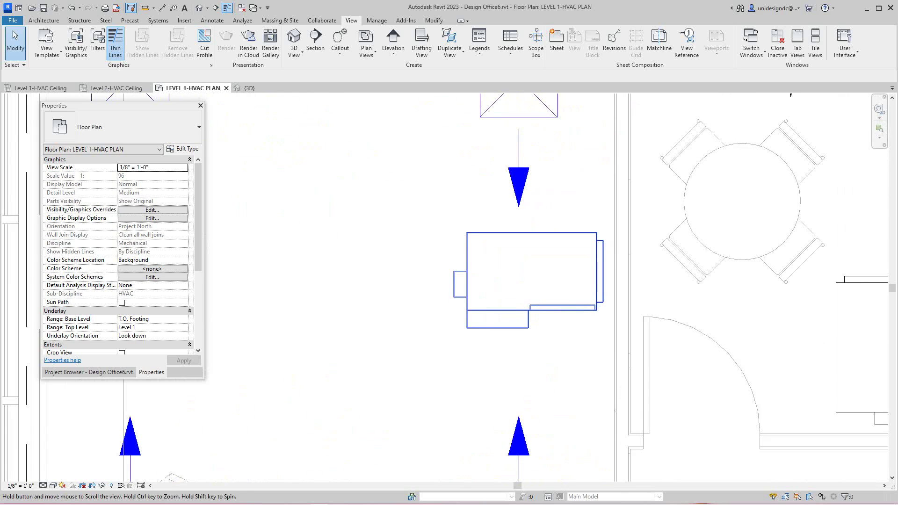
pyautogui.click(642, 285)
pyautogui.scroll(2, 649, 284)
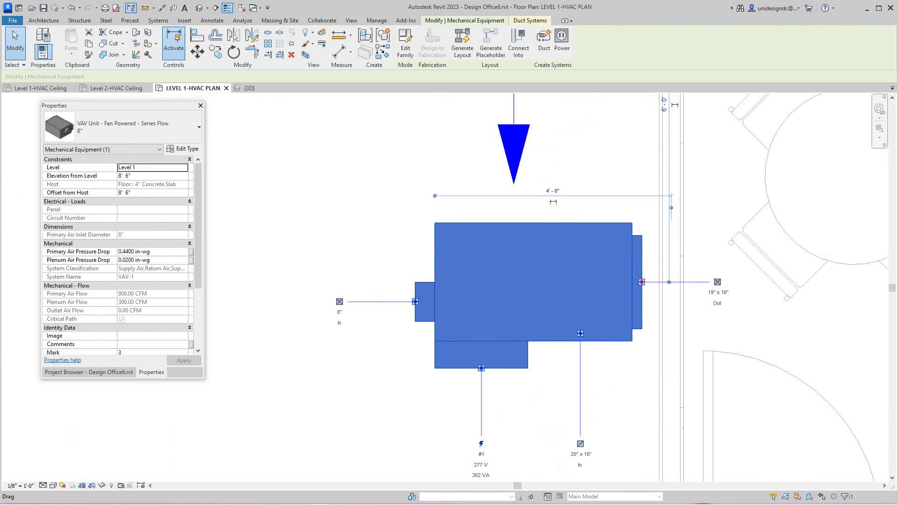
pyautogui.scroll(-2, 639, 285)
pyautogui.scroll(3, 678, 289)
pyautogui.scroll(-3, 623, 297)
pyautogui.scroll(-1, 606, 304)
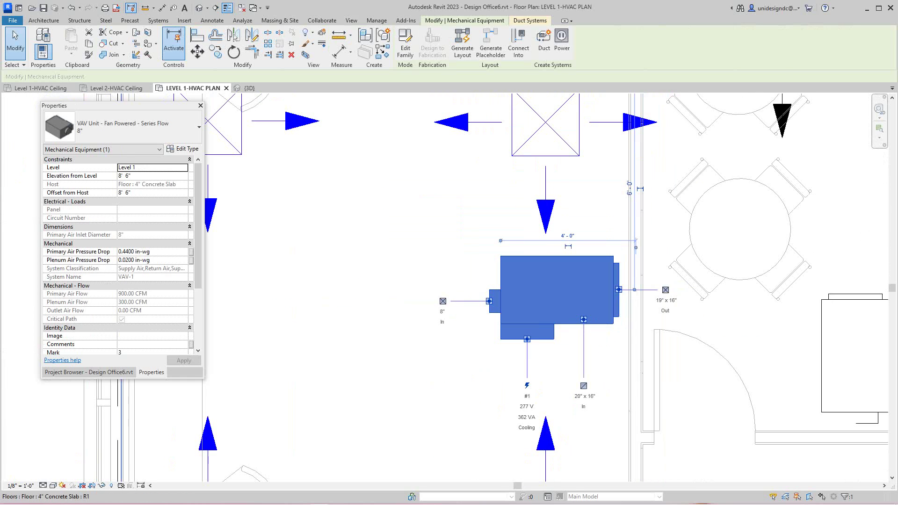
# Rotate the two-desk office's VAV unit 180 degrees and move it back beside the break-room partition, about 1'-1" from the wall
pyautogui.press('Escape')
pyautogui.click(561, 299)
pyautogui.press('space')
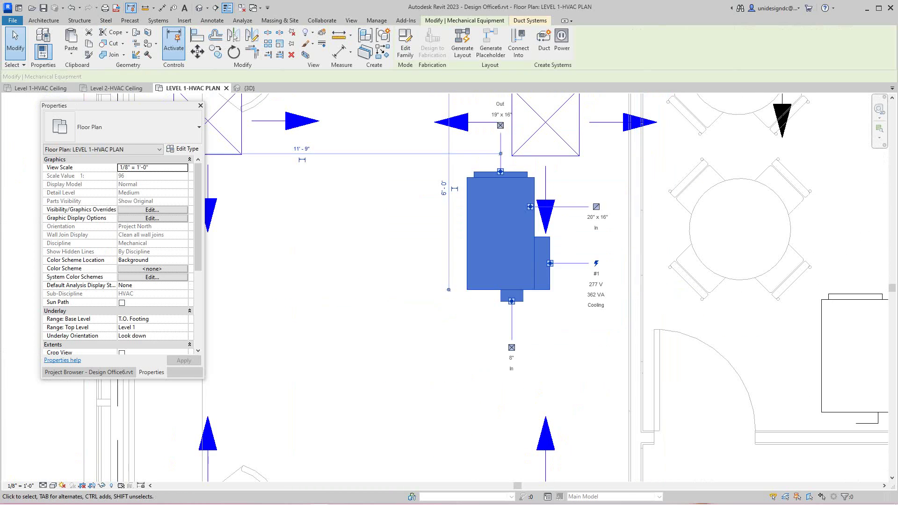
pyautogui.press('space')
pyautogui.press('Escape')
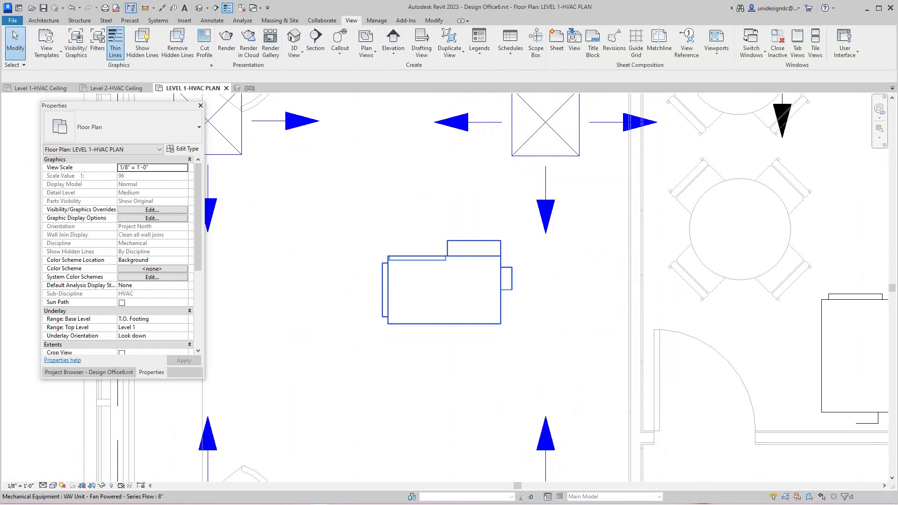
pyautogui.moveTo(444, 290); pyautogui.dragTo(543, 288)
pyautogui.press('Escape')
pyautogui.press('Escape')
# Start a duct from the VAV unit's 19" x 16" supply outlet, dismissing the reminder without saving the project
pyautogui.scroll(3, 474, 294)
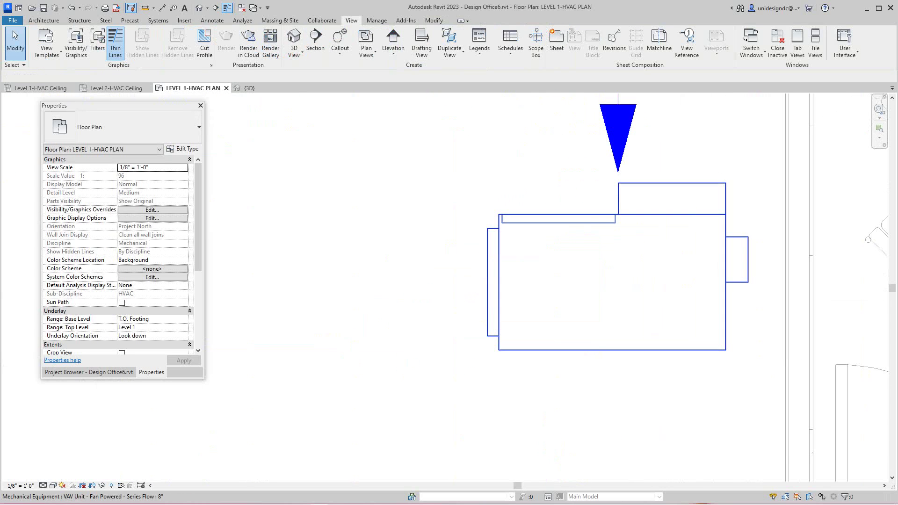
pyautogui.click(488, 283)
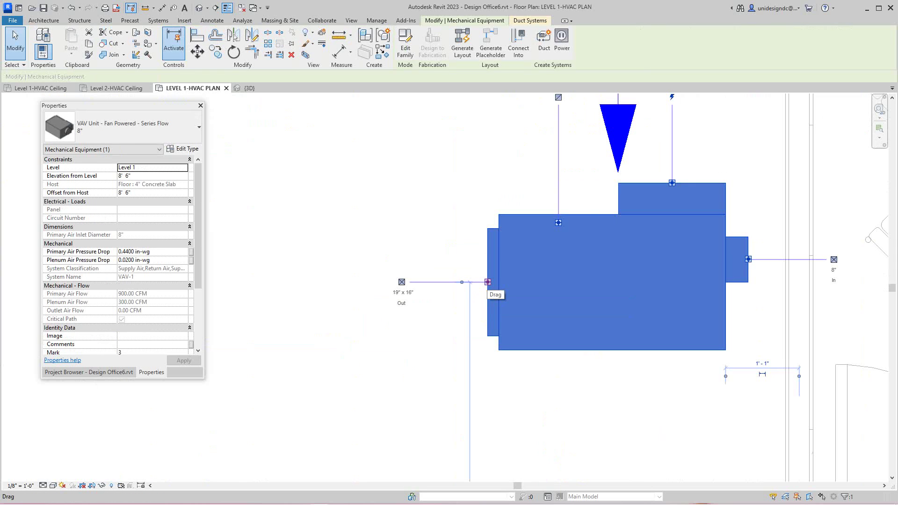
pyautogui.rightClick(487, 282)
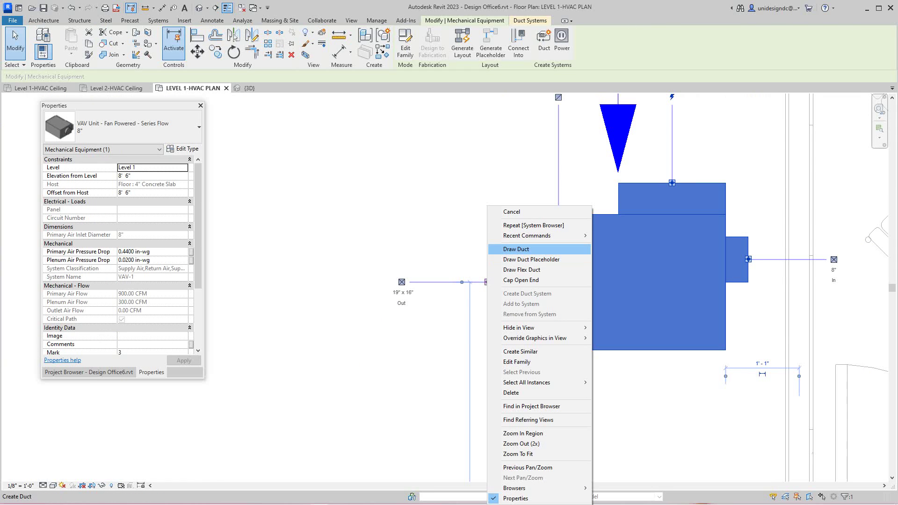
pyautogui.click(516, 249)
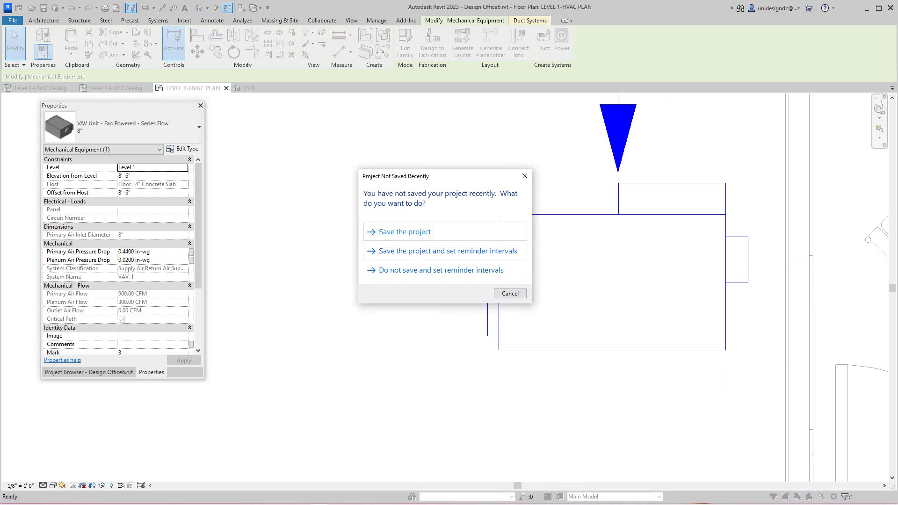
pyautogui.click(510, 293)
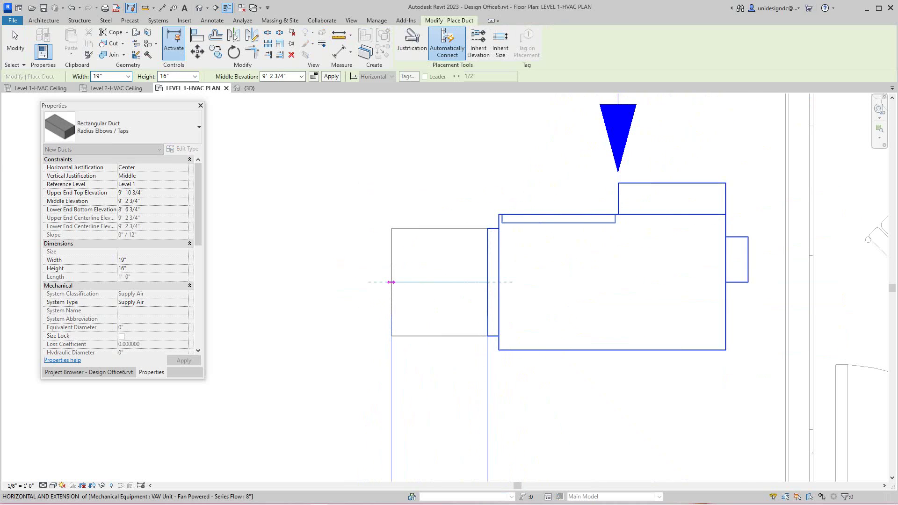
pyautogui.scroll(-1, 391, 282)
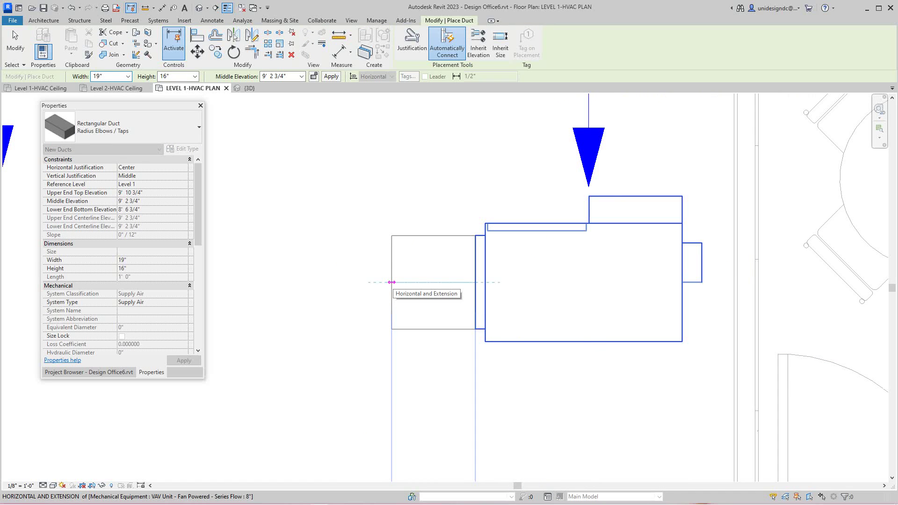
pyautogui.moveTo(391, 282); pyautogui.dragTo(408, 284, button='middle')
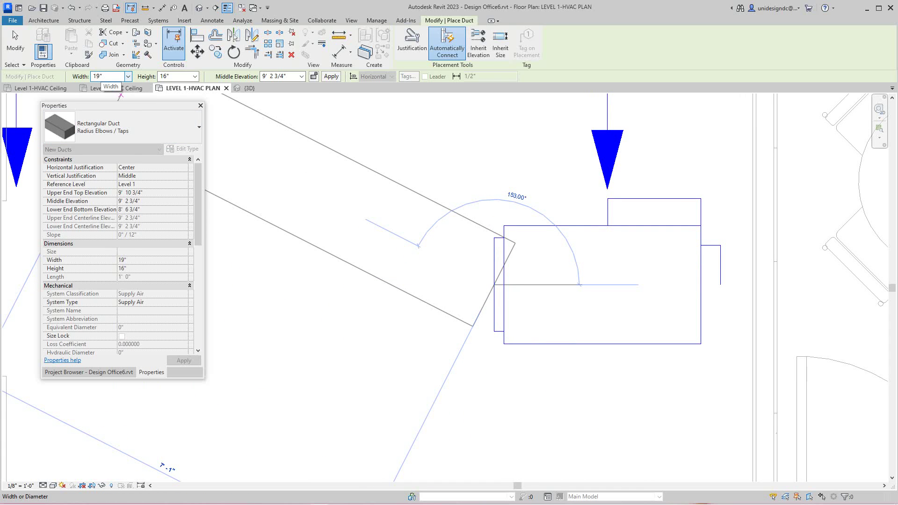
# Size the rectangular duct 12" wide by 10" high and run it straight from the VAV outlet for about 9'-2" across the office
pyautogui.click(127, 76)
pyautogui.moveTo(127, 158); pyautogui.dragTo(128, 131)
pyautogui.click(107, 93)
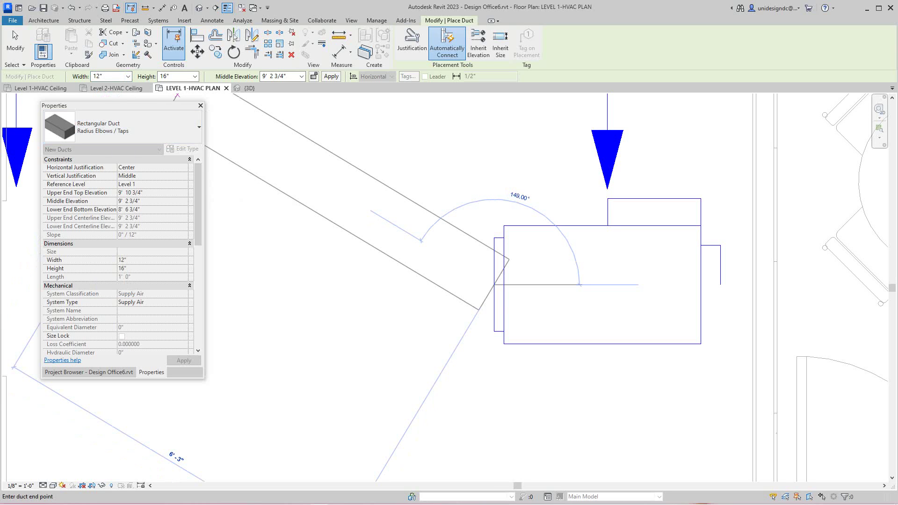
pyautogui.click(194, 76)
pyautogui.moveTo(195, 159); pyautogui.dragTo(195, 125)
pyautogui.click(170, 113)
pyautogui.scroll(-5, 371, 284)
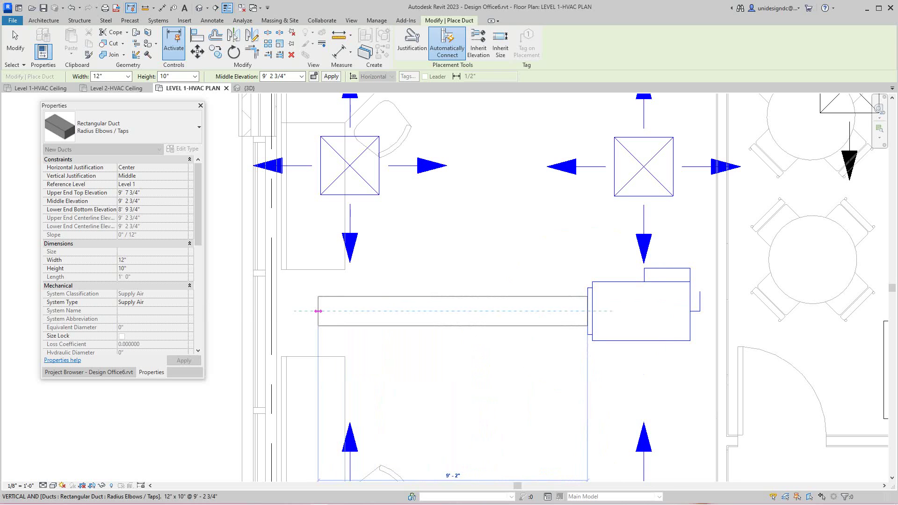
pyautogui.click(317, 311)
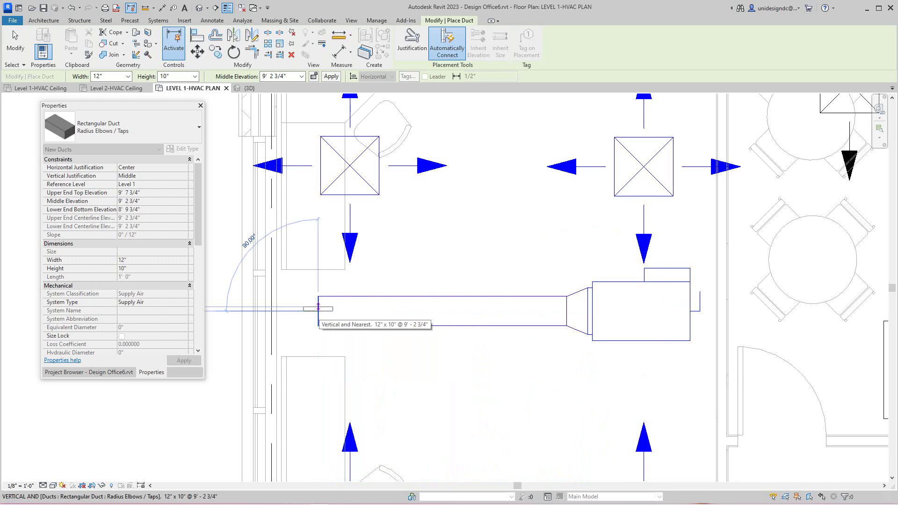
pyautogui.press('Escape')
# Change the duct type to Round Duct Taps with a diameter of 8" for the diffuser branches
pyautogui.scroll(-3, 472, 387)
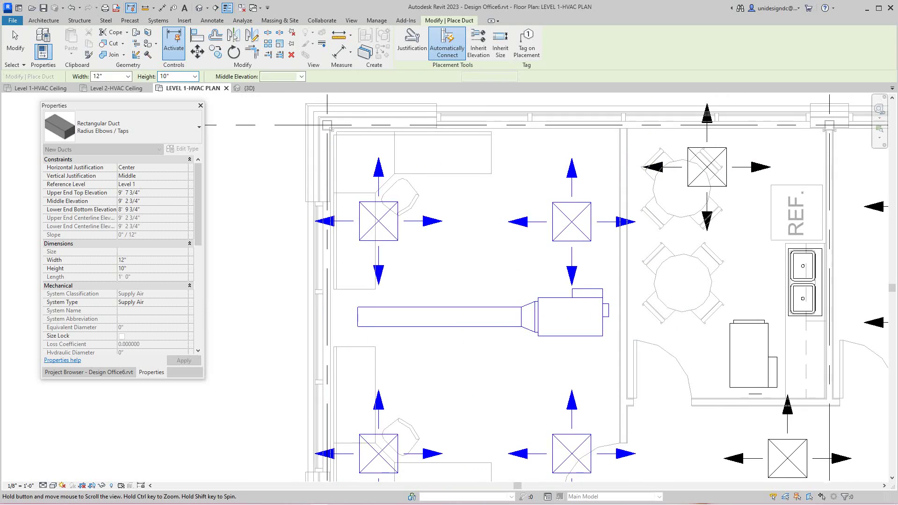
pyautogui.scroll(3, 497, 380)
pyautogui.scroll(-2, 496, 371)
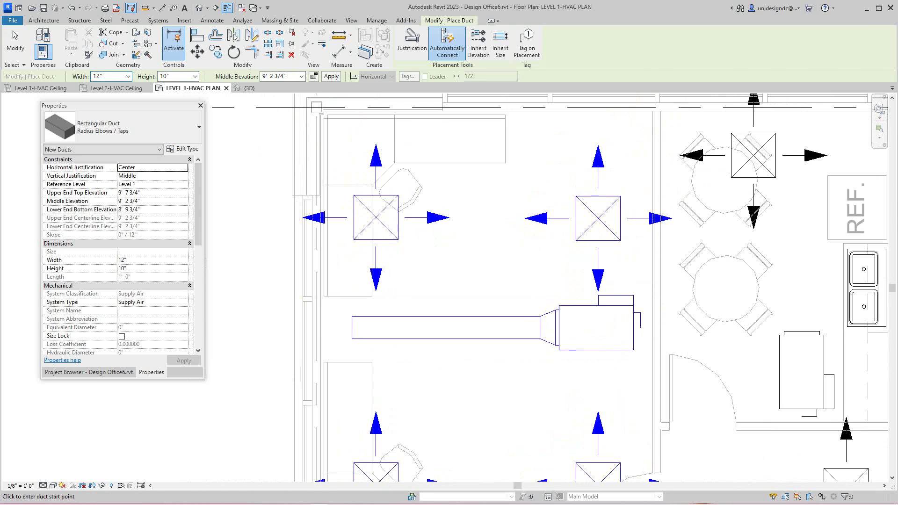
pyautogui.moveTo(496, 372); pyautogui.dragTo(494, 369, button='middle')
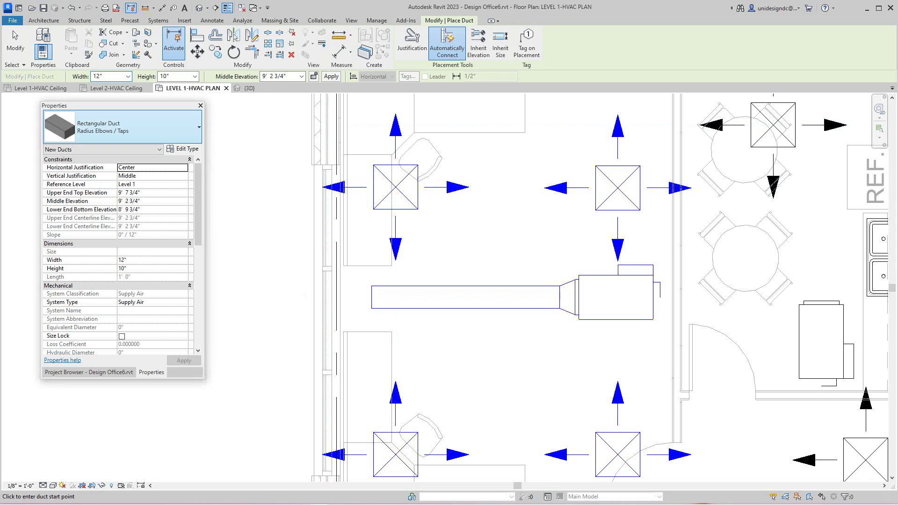
pyautogui.click(123, 126)
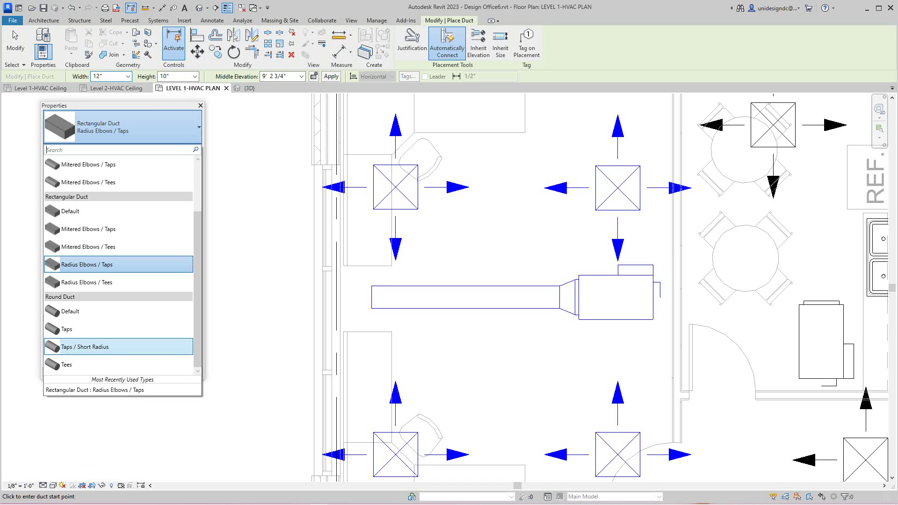
pyautogui.click(94, 329)
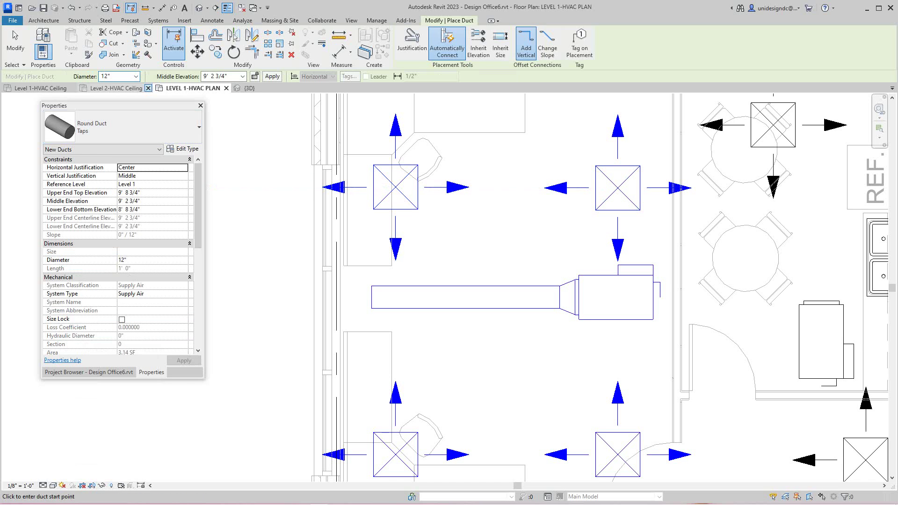
pyautogui.click(136, 76)
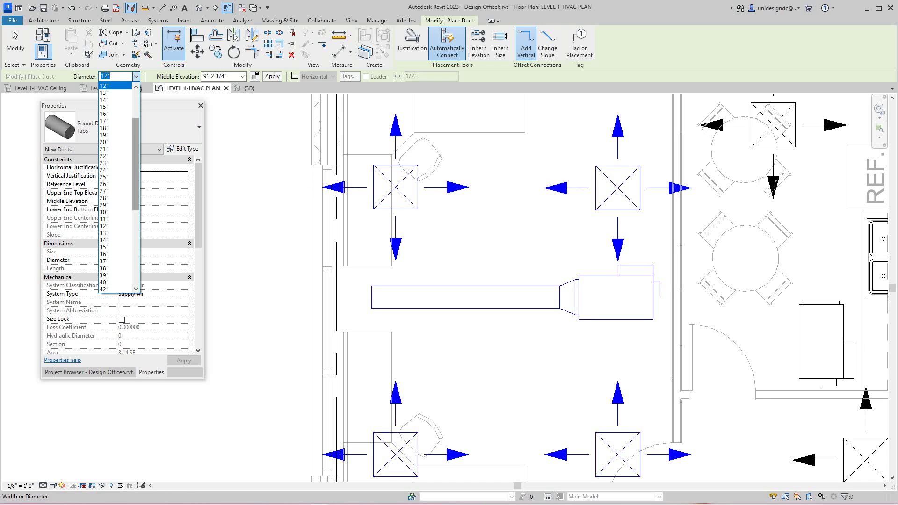
pyautogui.moveTo(136, 133); pyautogui.dragTo(136, 114)
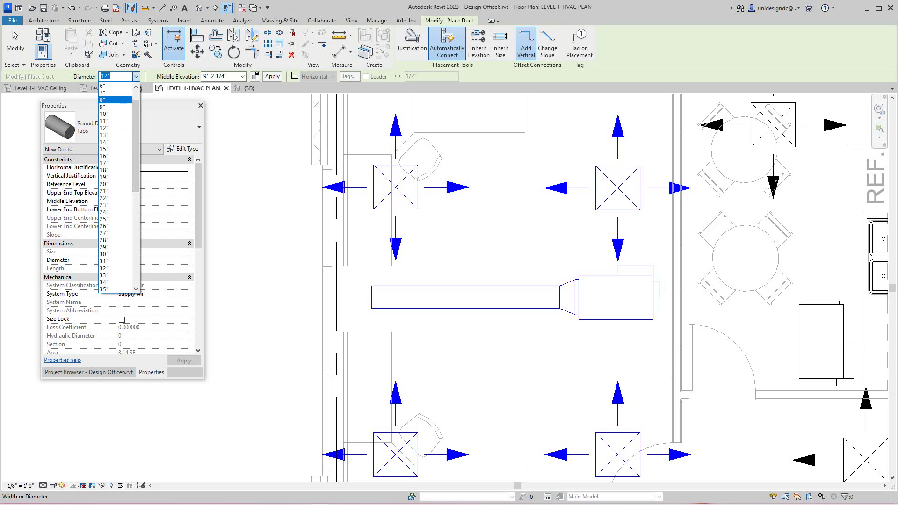
pyautogui.click(112, 99)
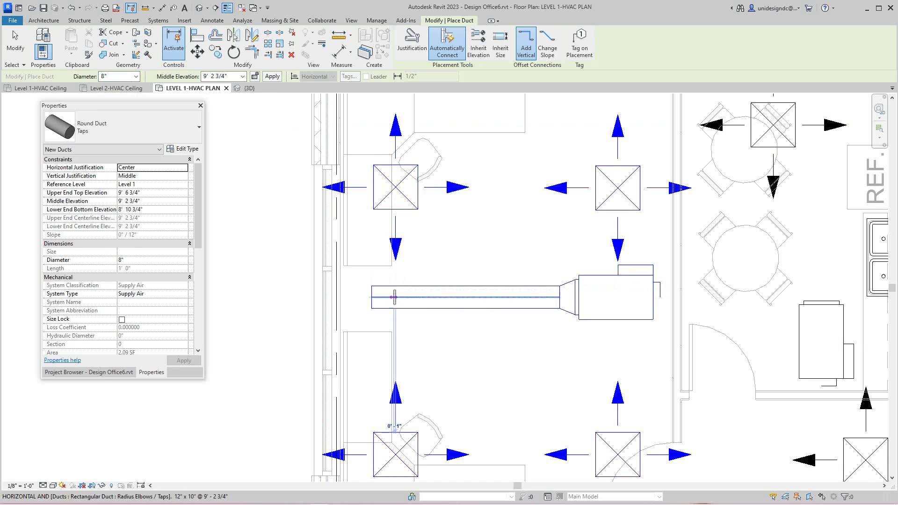
# Try to run 8" round branches from the main duct's centerline toward the upper-left diffuser
pyautogui.click(395, 296)
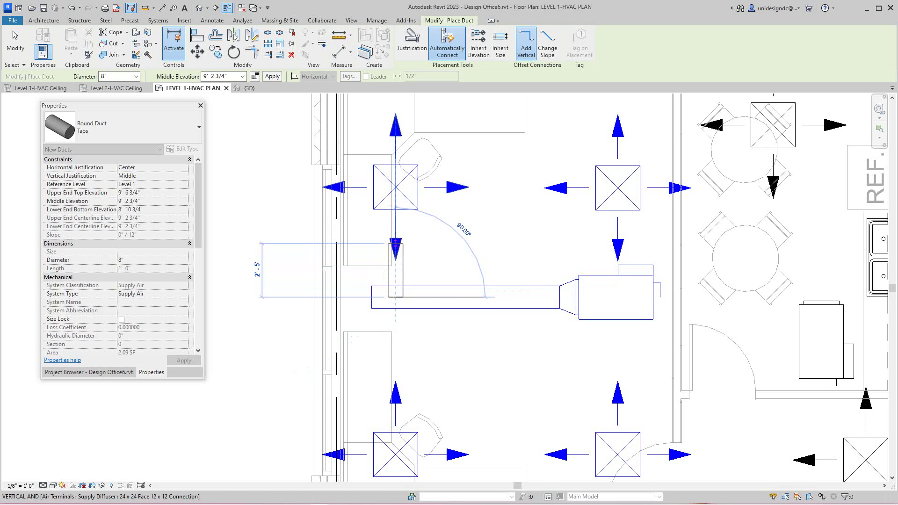
pyautogui.click(395, 243)
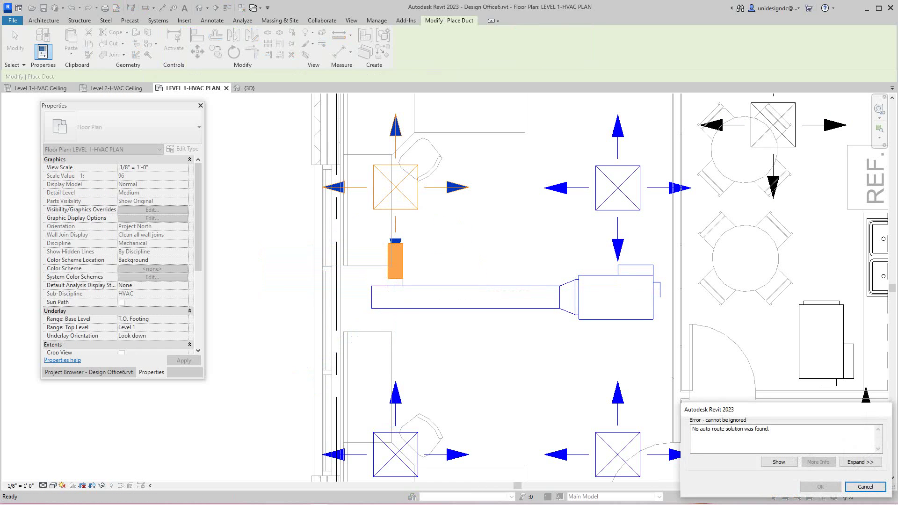
pyautogui.click(865, 486)
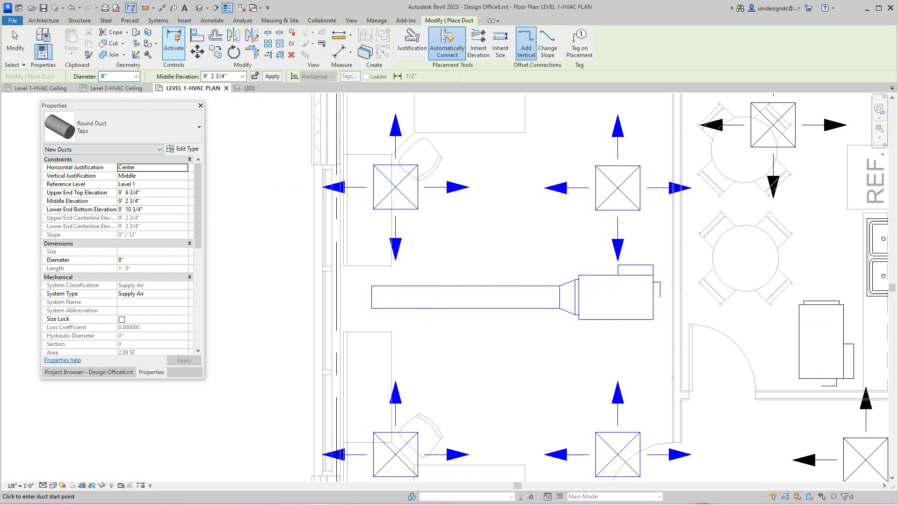
pyautogui.click(158, 21)
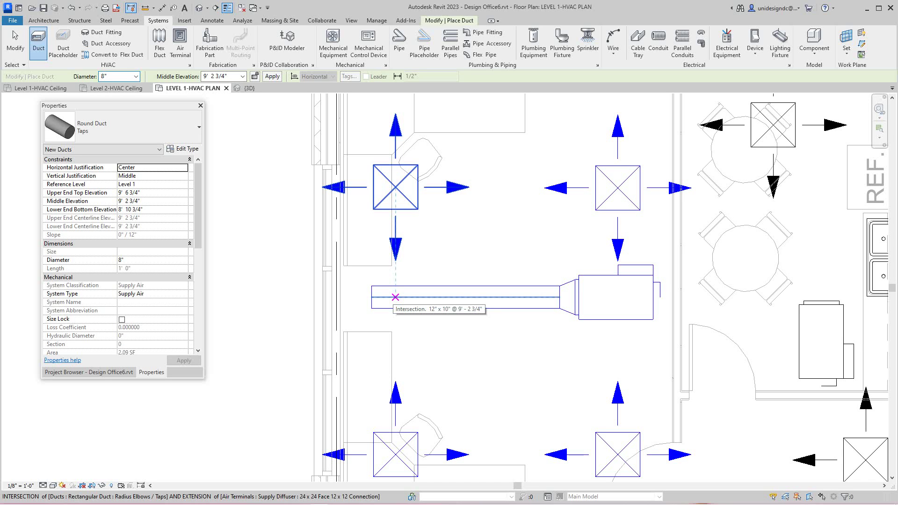
pyautogui.click(395, 297)
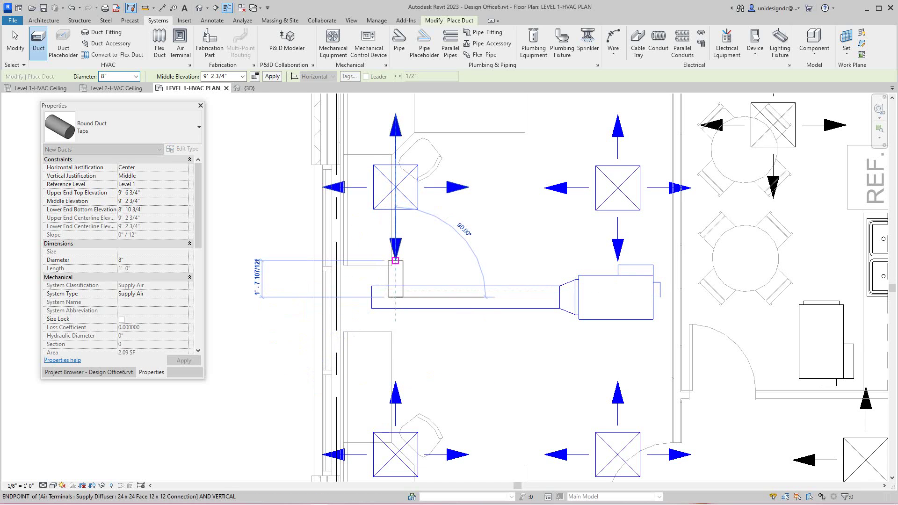
pyautogui.click(395, 253)
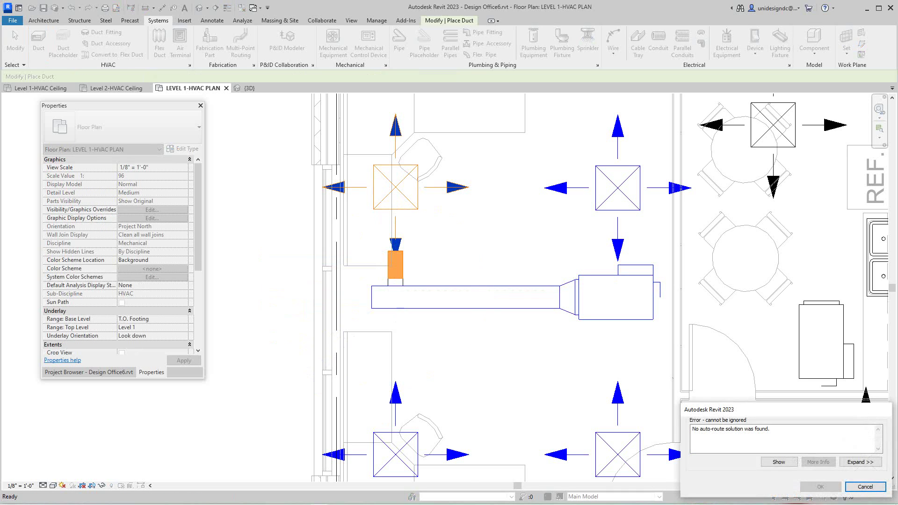
pyautogui.press('Escape')
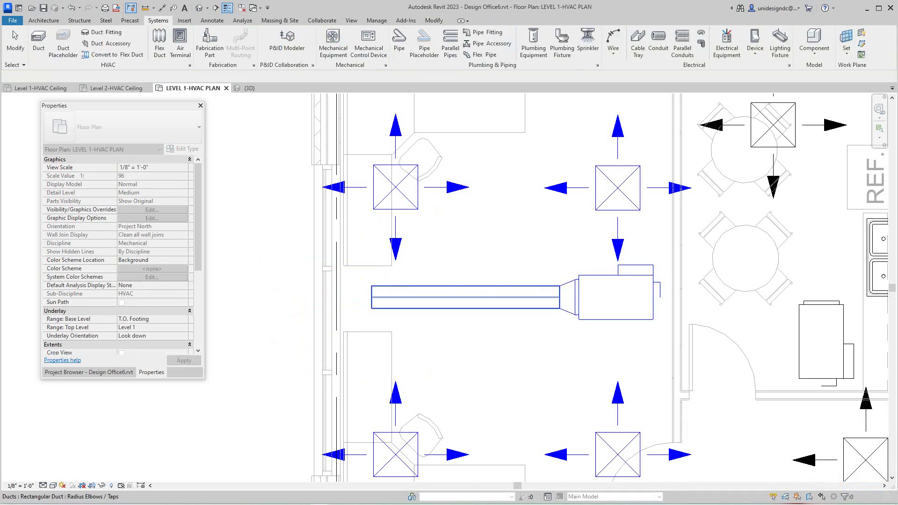
pyautogui.press('Escape')
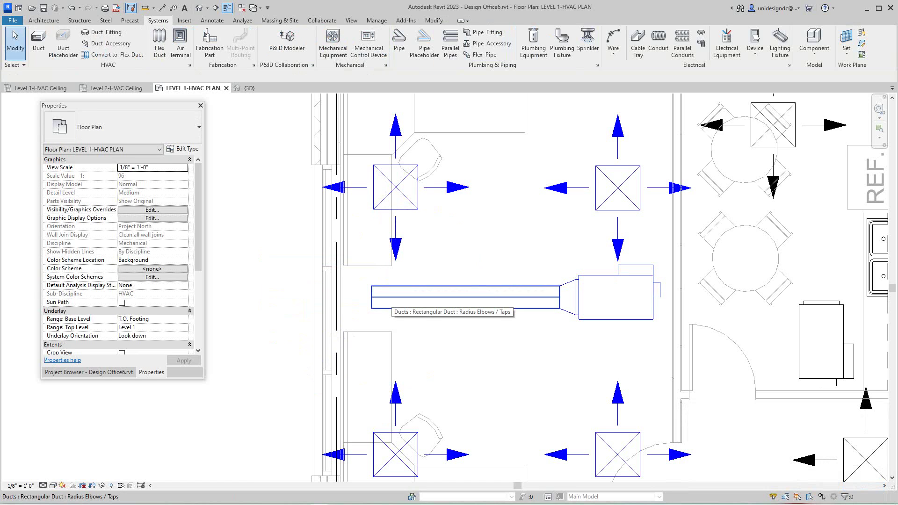
# Stretch the main duct's free end toward the exterior wall for a duct length of 9'-0"
pyautogui.scroll(-1, 401, 291)
pyautogui.moveTo(402, 292); pyautogui.dragTo(444, 329, button='middle')
pyautogui.scroll(1, 444, 304)
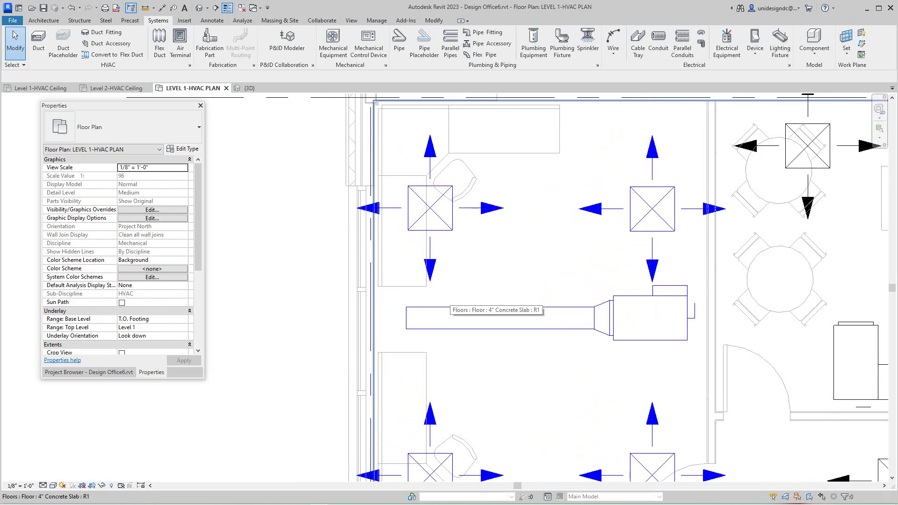
pyautogui.scroll(1, 449, 298)
pyautogui.moveTo(458, 347); pyautogui.dragTo(464, 339, button='middle')
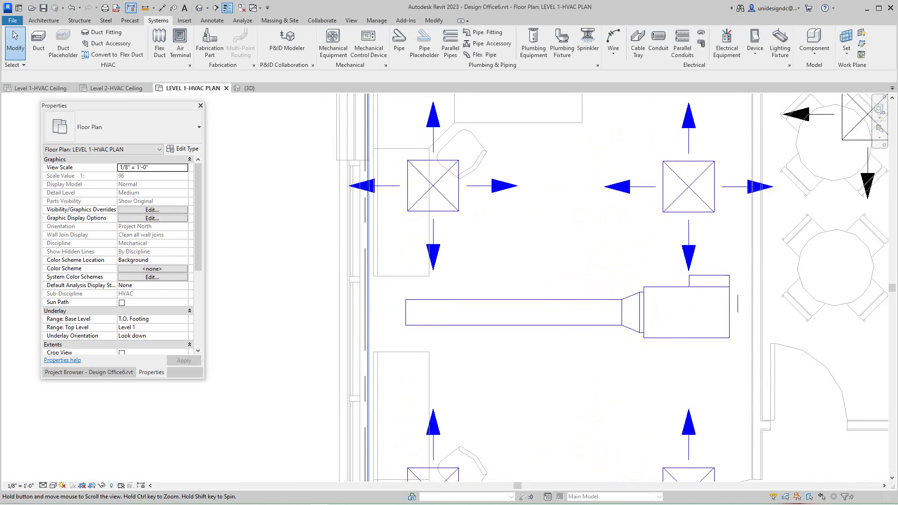
pyautogui.scroll(1, 464, 338)
pyautogui.scroll(-2, 467, 336)
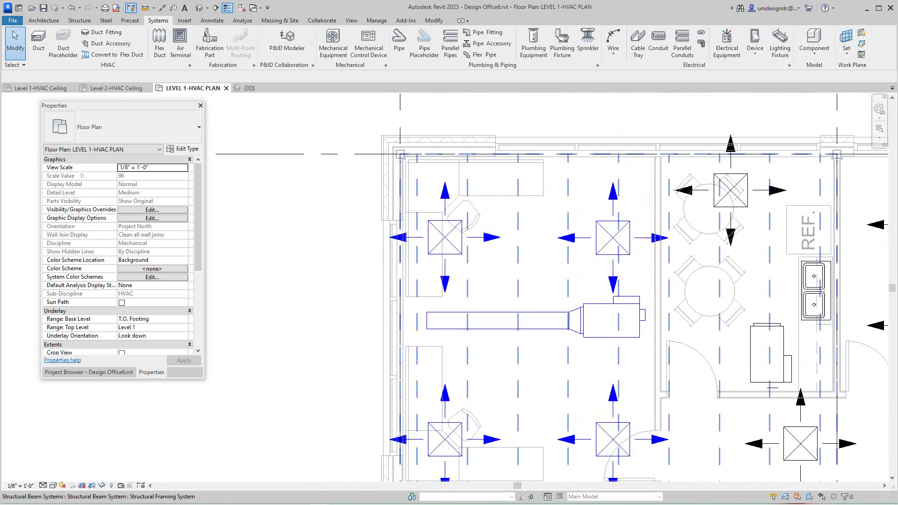
pyautogui.scroll(2, 393, 288)
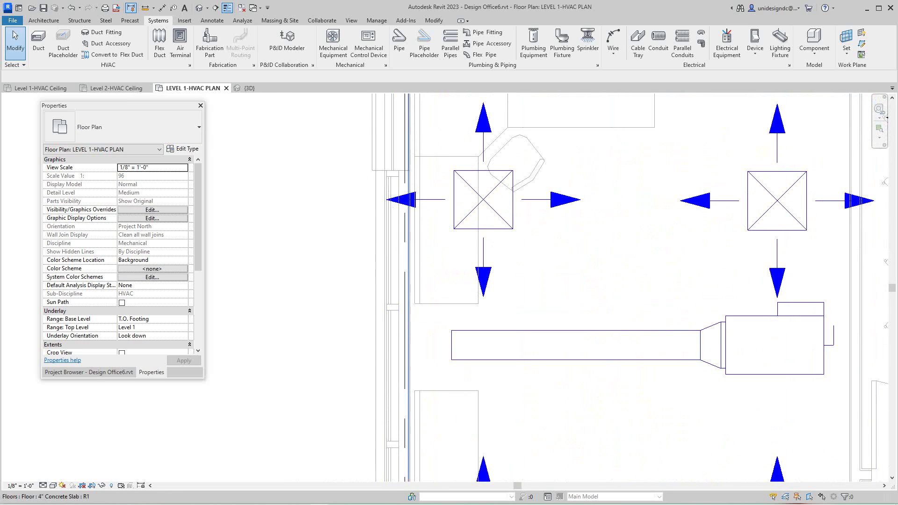
pyautogui.click(467, 345)
pyautogui.moveTo(451, 345)
pyautogui.mouseDown()
pyautogui.moveTo(463, 345)
pyautogui.moveTo(435, 345)
pyautogui.mouseUp()
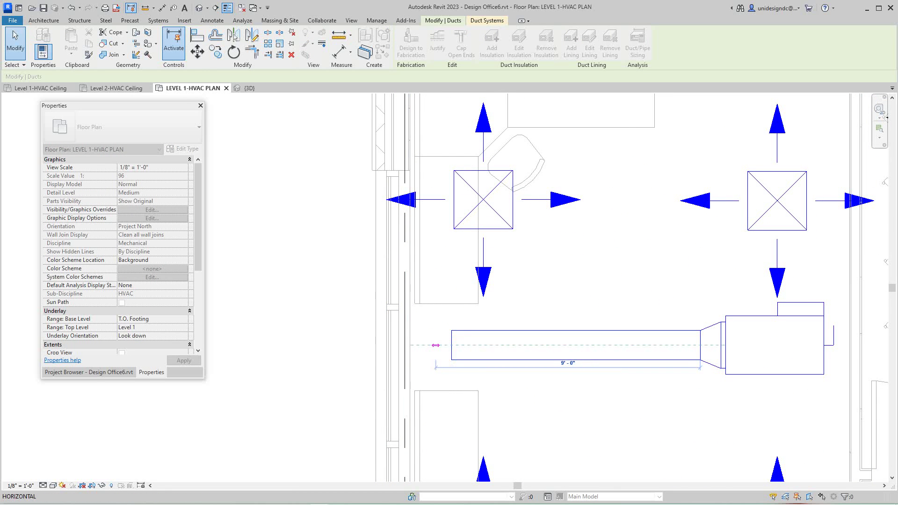
pyautogui.press('Escape')
pyautogui.scroll(-2, 524, 350)
pyautogui.moveTo(524, 349); pyautogui.dragTo(503, 337, button='middle')
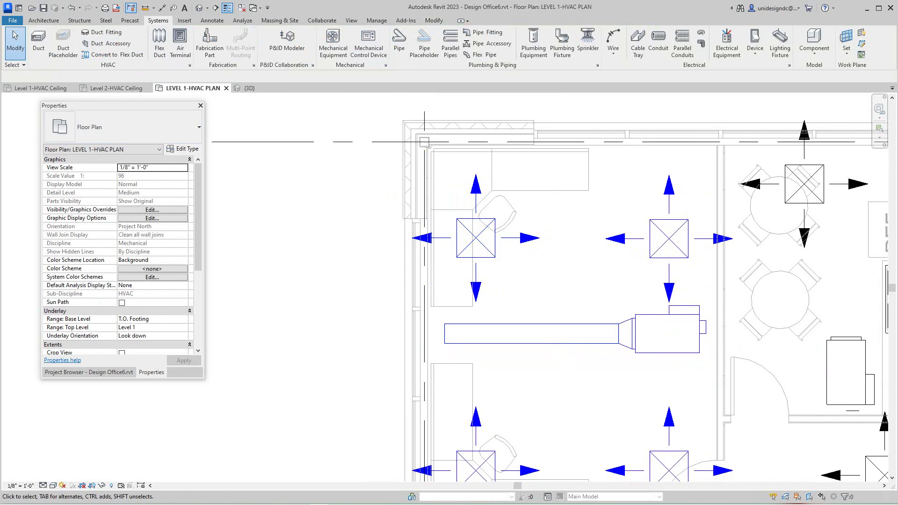
# Retry an 8" round branch from the lengthened main duct, in line with the upper-left diffuser
pyautogui.click(38, 43)
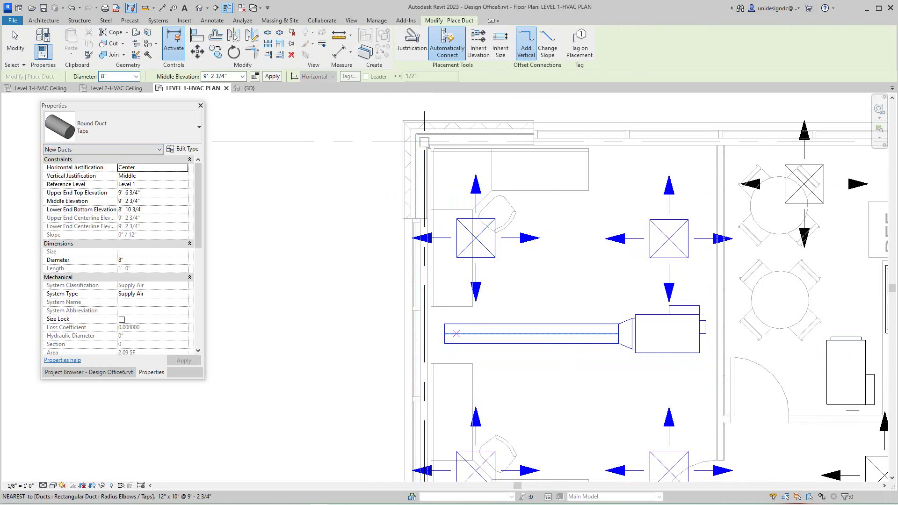
pyautogui.click(475, 333)
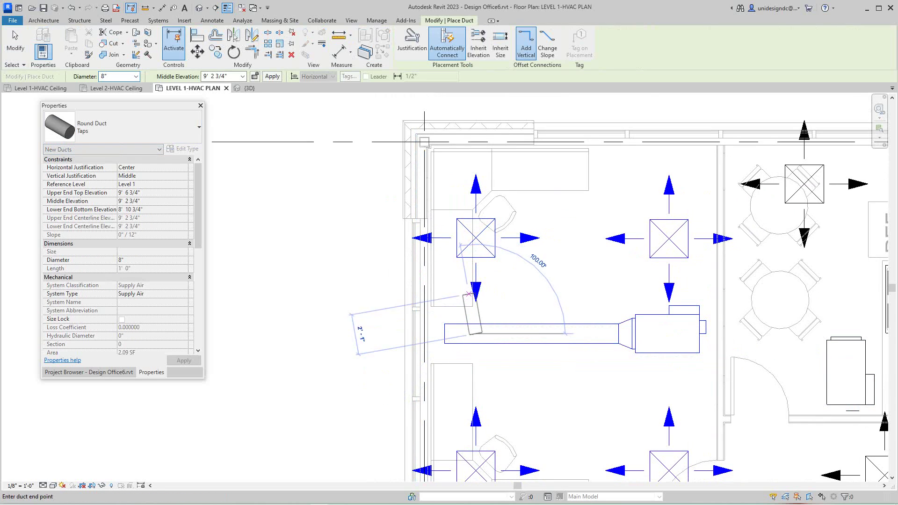
pyautogui.click(476, 294)
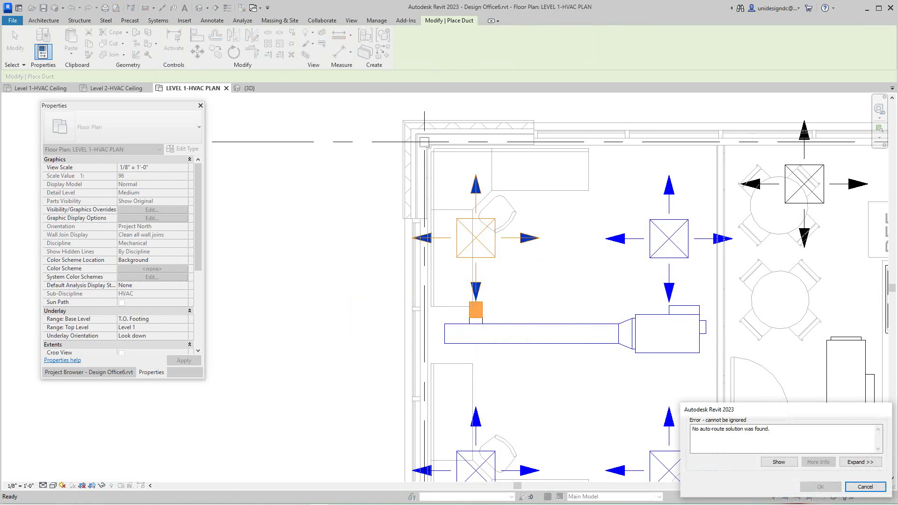
pyautogui.press('Escape')
# Try to draw a round branch from slightly off the main duct's centerline toward the upper-left diffuser, and undo the attempt
pyautogui.moveTo(486, 332); pyautogui.dragTo(476, 307, button='middle')
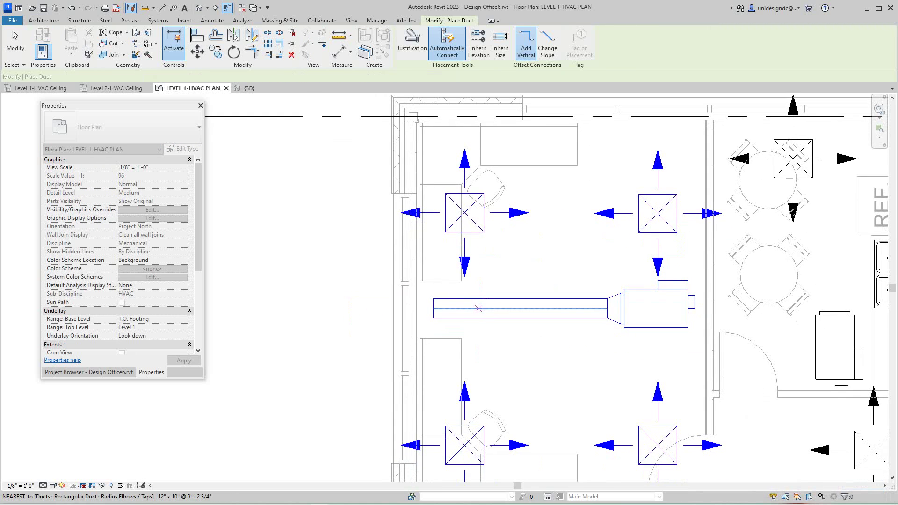
pyautogui.scroll(1, 474, 307)
pyautogui.scroll(1, 470, 310)
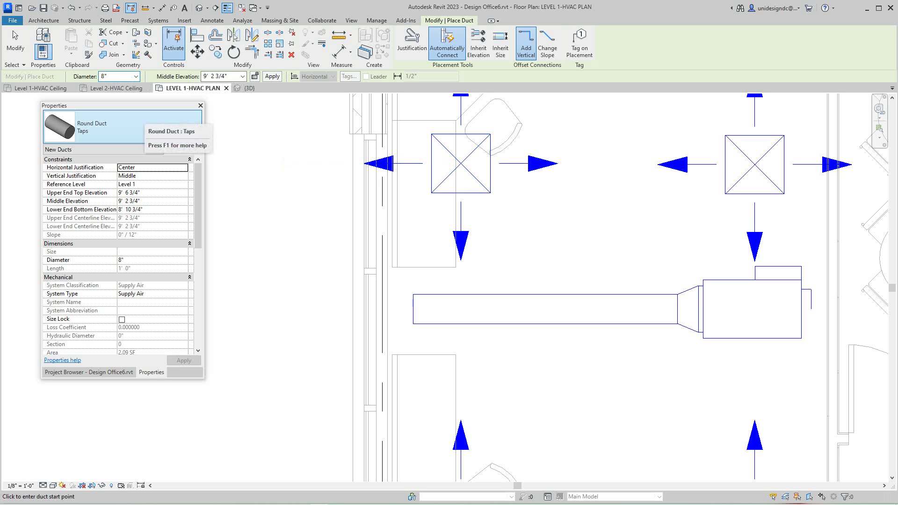
pyautogui.scroll(1, 431, 329)
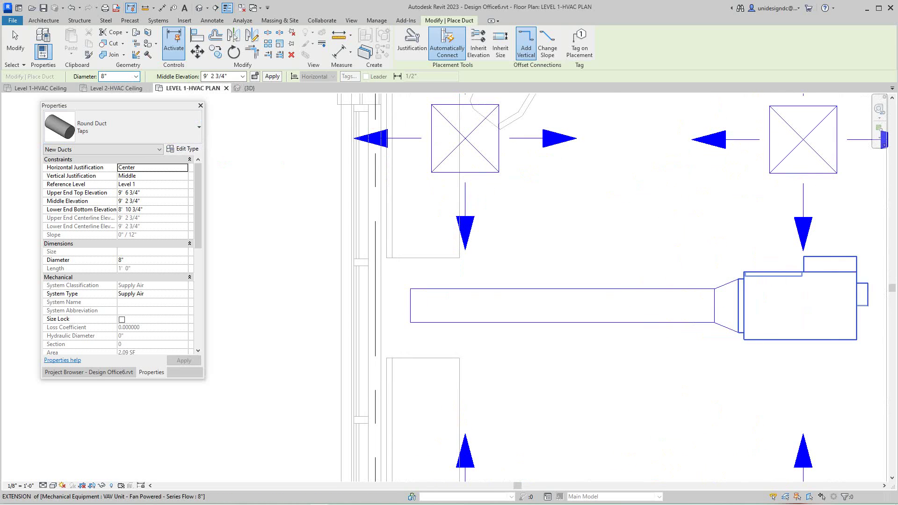
pyautogui.click(464, 311)
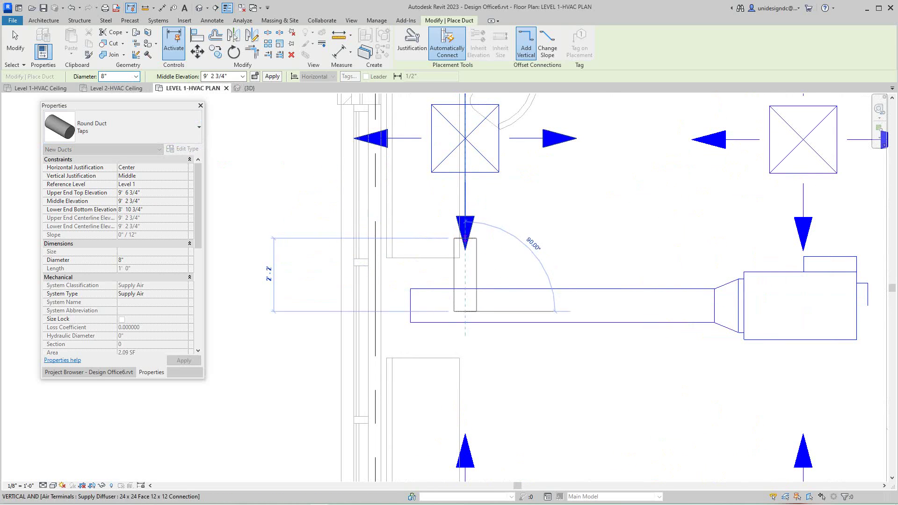
pyautogui.click(461, 258)
pyautogui.press('Escape')
pyautogui.press('Escape')
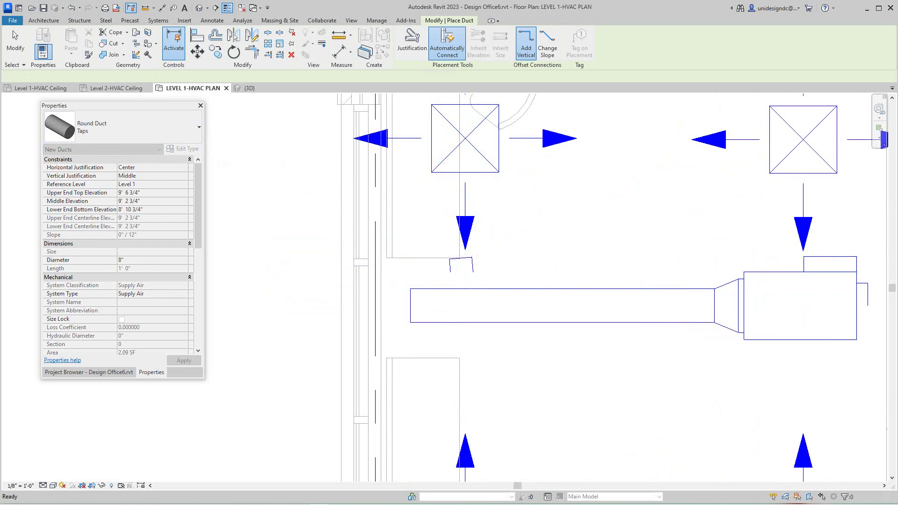
pyautogui.click(71, 7)
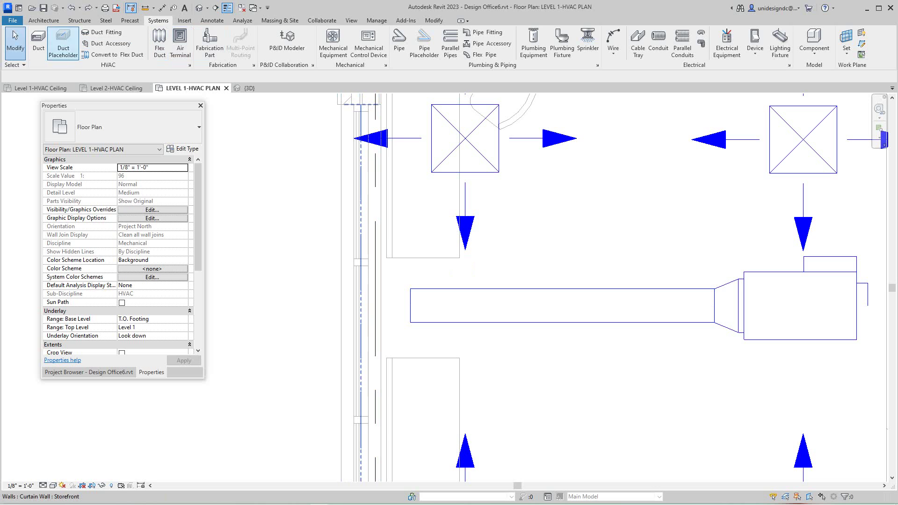
# Draw an 8" round branch stub about 1'-0" long up from the main duct, just beside the upper-left diffuser's axis
pyautogui.click(38, 41)
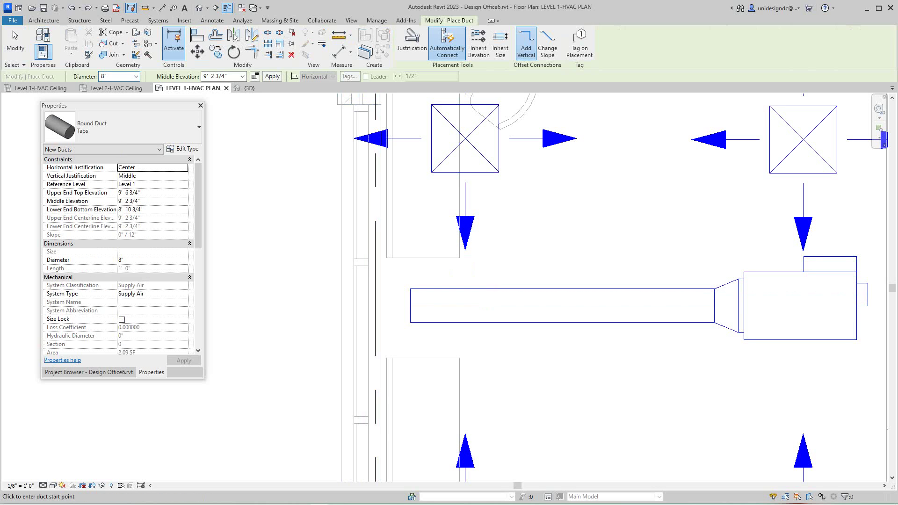
pyautogui.click(487, 305)
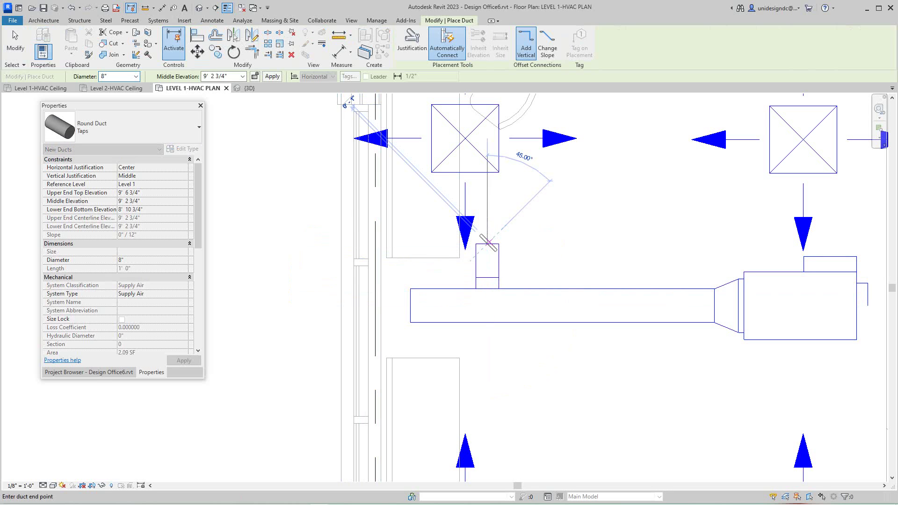
pyautogui.click(487, 244)
pyautogui.press('Escape')
pyautogui.scroll(-2, 495, 331)
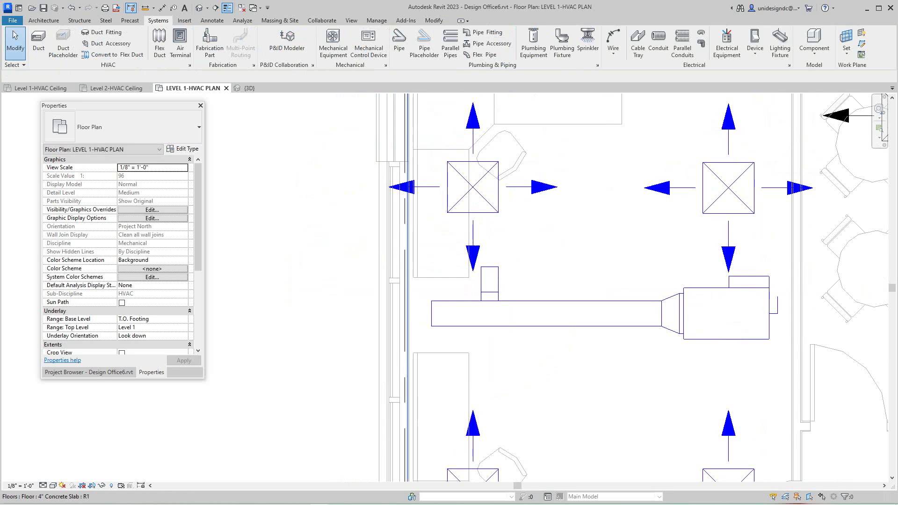
# Draw an 8" round branch about 4'-9" up from the main duct between the two upper diffusers, turning 90 degrees toward the upper-right diffuser
pyautogui.moveTo(627, 310); pyautogui.dragTo(585, 315, button='middle')
pyautogui.scroll(1, 585, 315)
pyautogui.scroll(1, 592, 321)
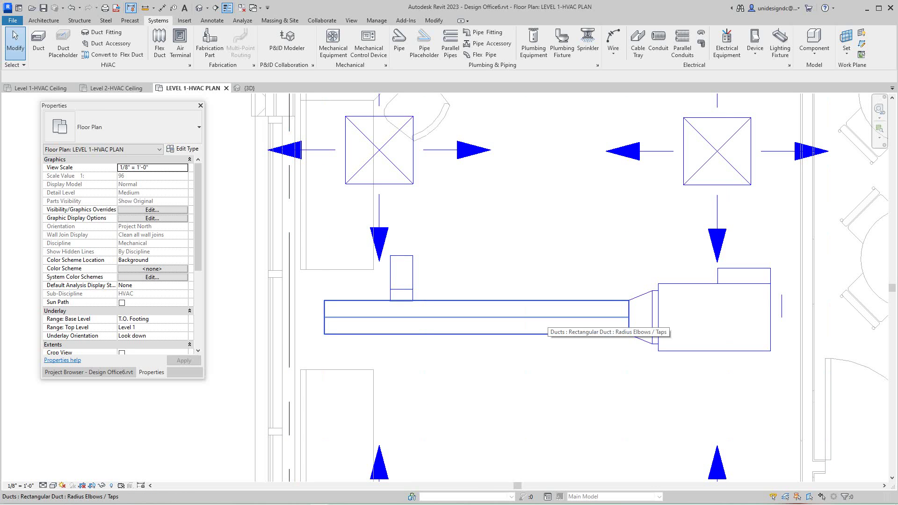
pyautogui.click(592, 321)
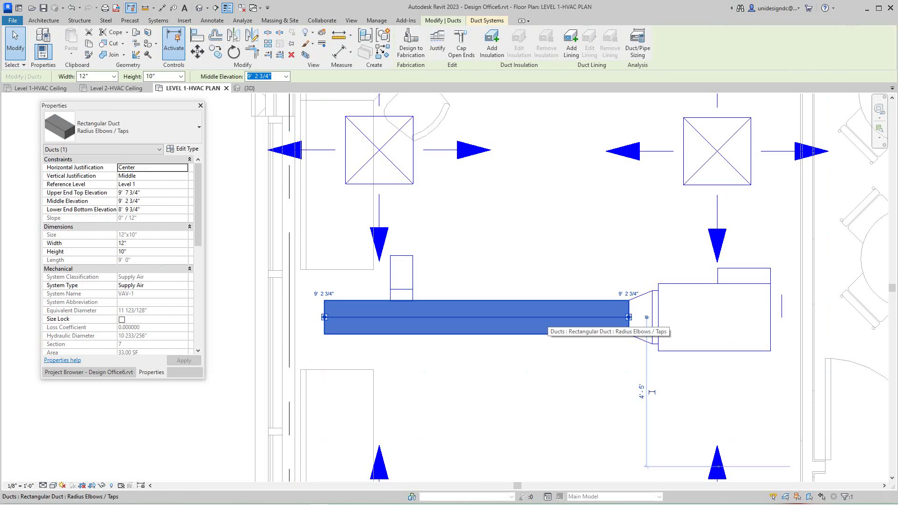
pyautogui.press('Escape')
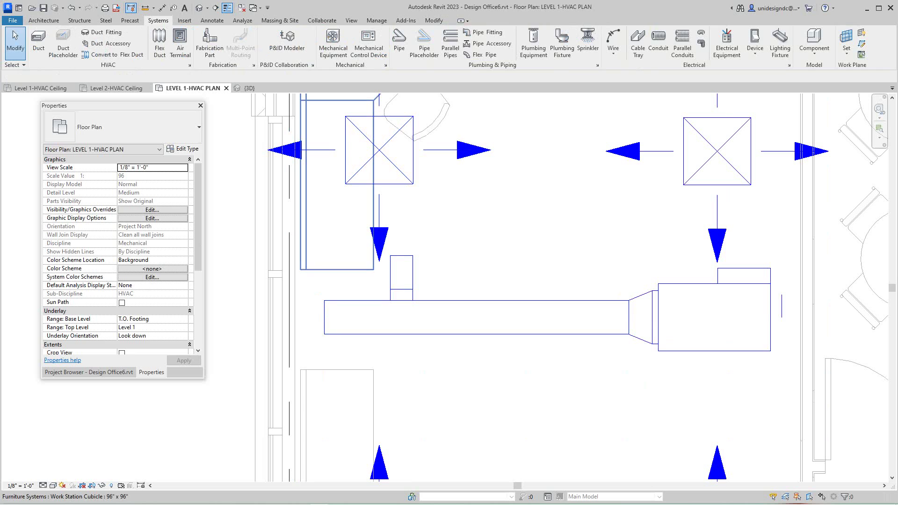
pyautogui.click(39, 41)
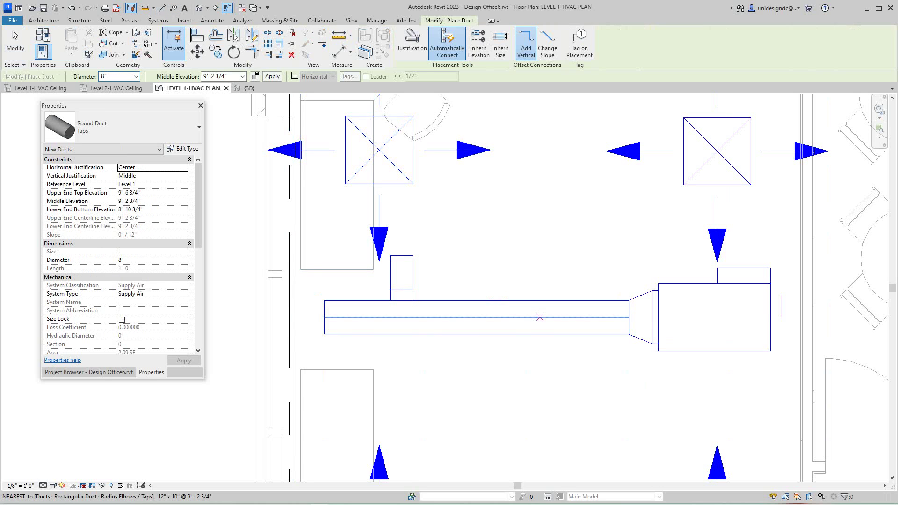
pyautogui.click(539, 318)
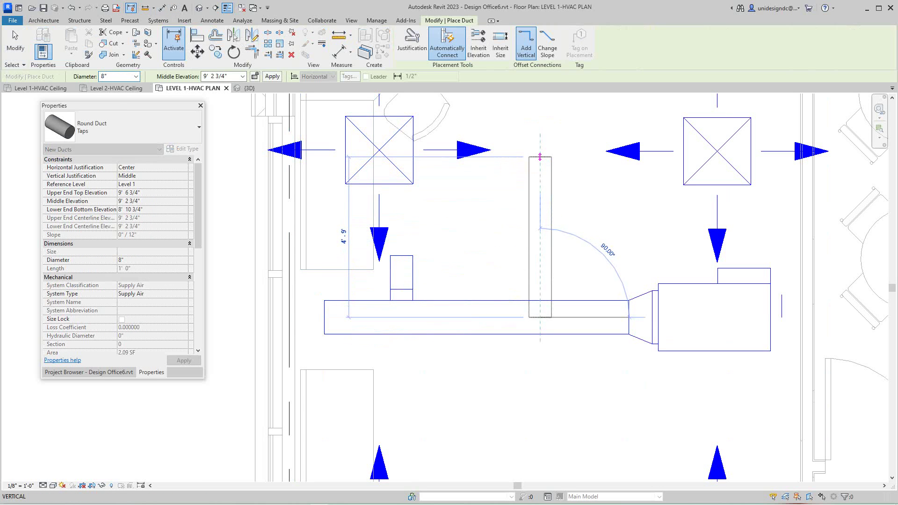
pyautogui.click(539, 154)
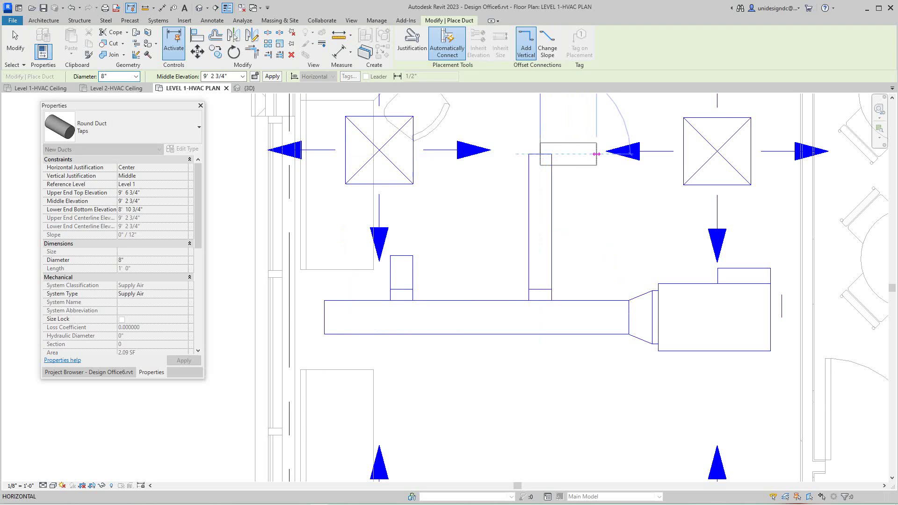
pyautogui.click(599, 153)
pyautogui.scroll(-3, 598, 154)
pyautogui.scroll(1, 599, 156)
pyautogui.moveTo(599, 158); pyautogui.dragTo(579, 227, button='middle')
pyautogui.press('Escape')
pyautogui.scroll(2, 559, 287)
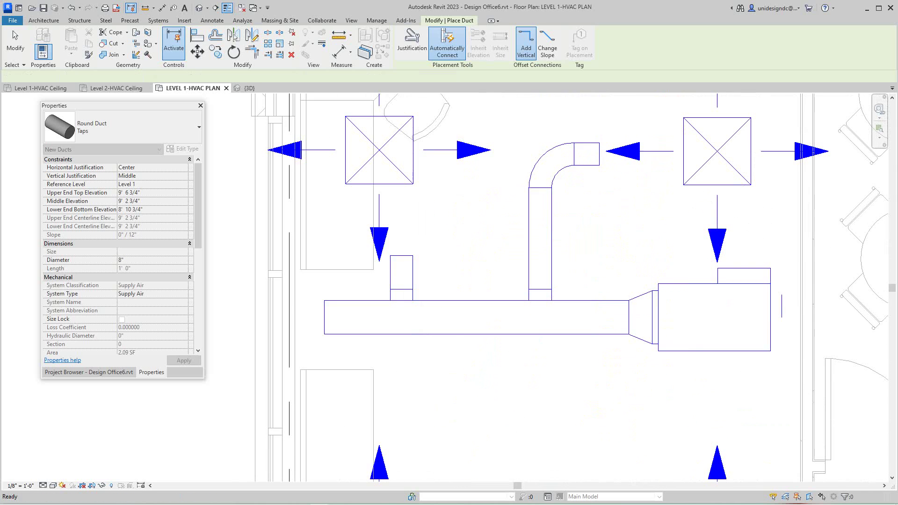
pyautogui.press('Escape')
pyautogui.scroll(1, 349, 315)
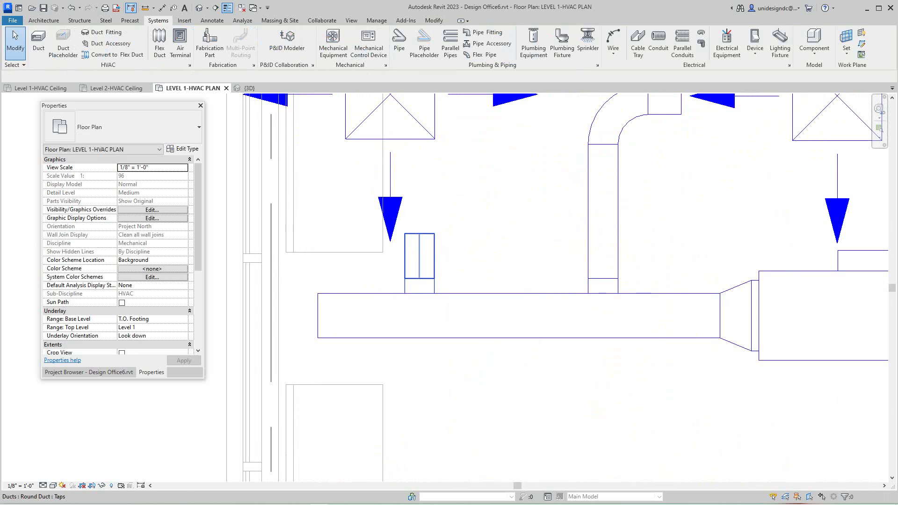
pyautogui.click(419, 256)
pyautogui.scroll(-5, 420, 259)
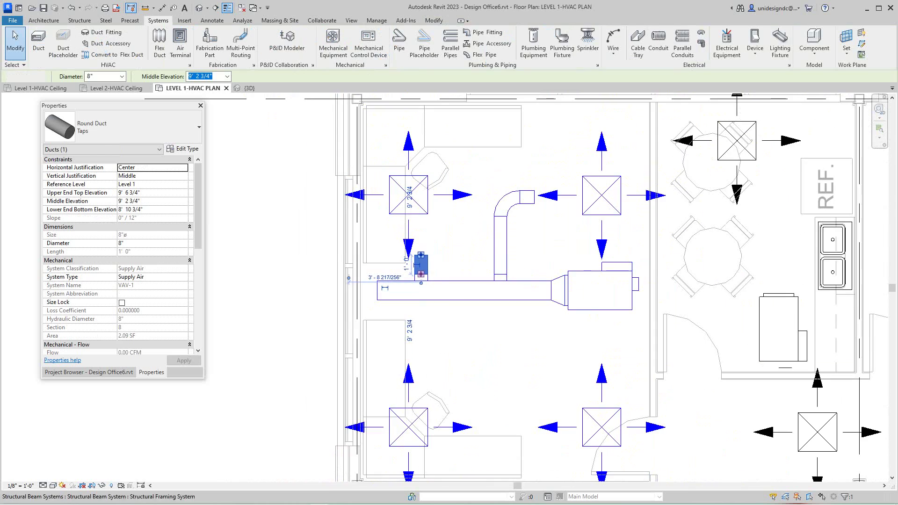
pyautogui.press('Escape')
pyautogui.scroll(3, 439, 276)
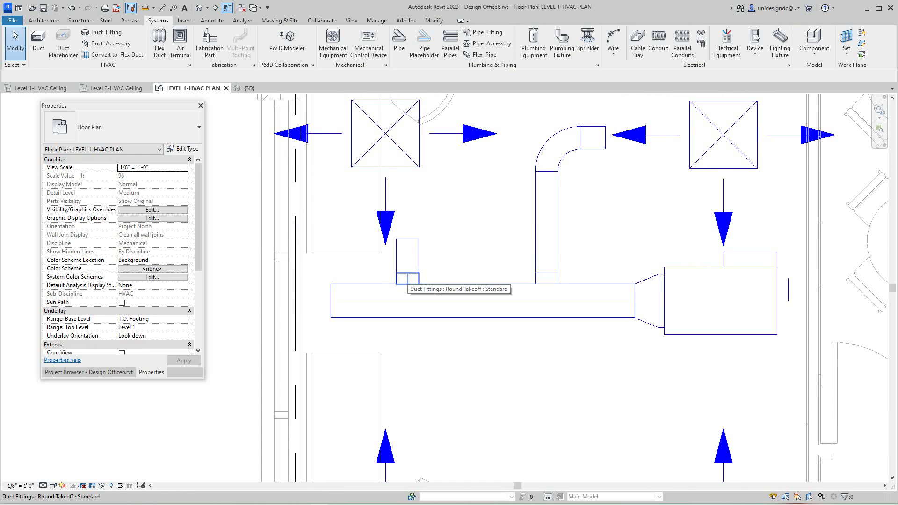
pyautogui.press('Tab')
pyautogui.click(407, 280)
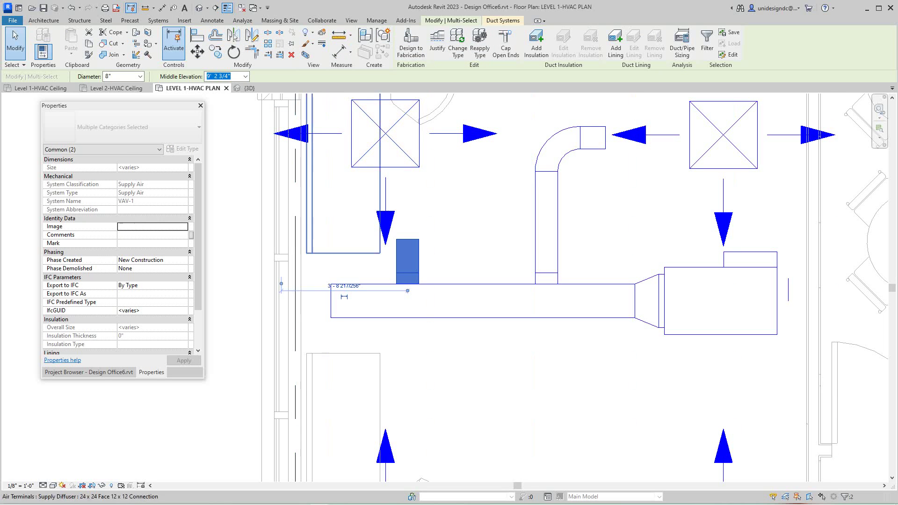
pyautogui.press('Escape')
pyautogui.scroll(-2, 480, 290)
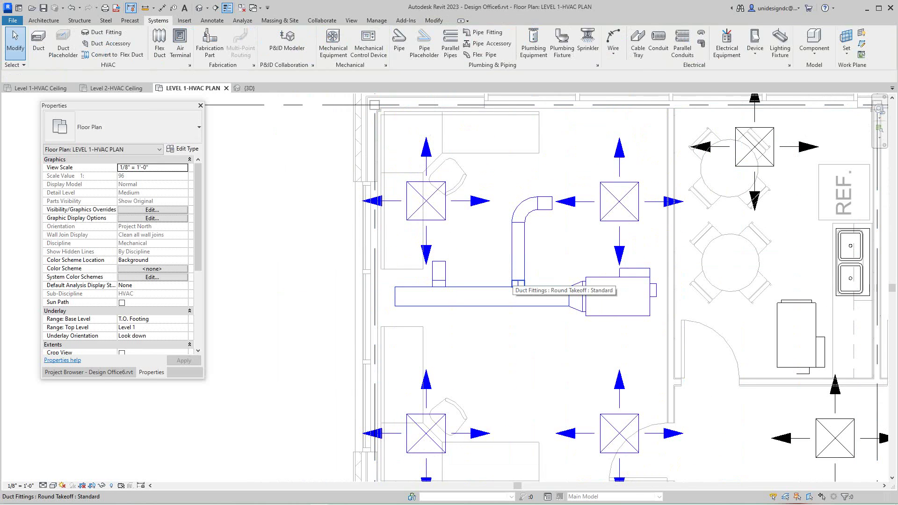
# Mirror a copy of the whole upper-right round branch, including its takeoff and elbow, about the main duct's centerline
pyautogui.press('Tab')
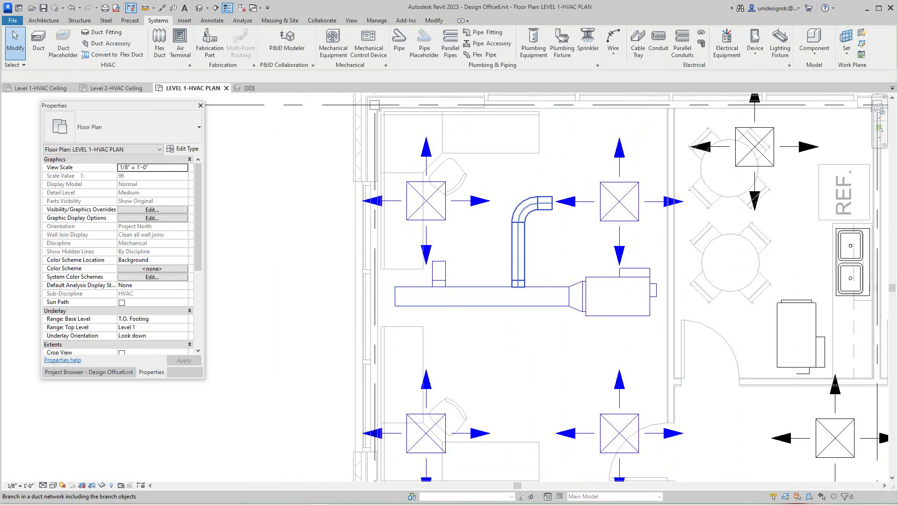
pyautogui.click(518, 283)
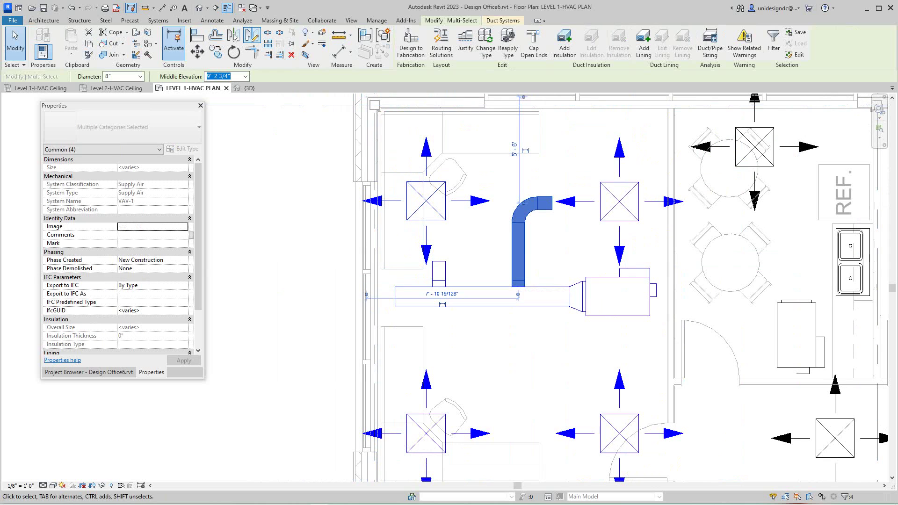
pyautogui.press('m')
pyautogui.press('m')
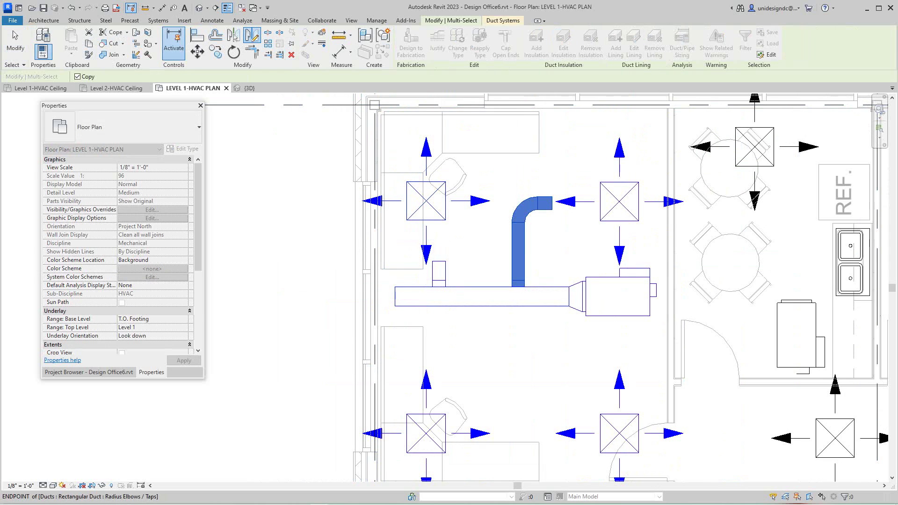
pyautogui.click(403, 297)
pyautogui.press('Escape')
pyautogui.scroll(-2, 520, 297)
pyautogui.moveTo(520, 296); pyautogui.dragTo(532, 216, button='middle')
pyautogui.moveTo(598, 305); pyautogui.dragTo(598, 305, button='middle')
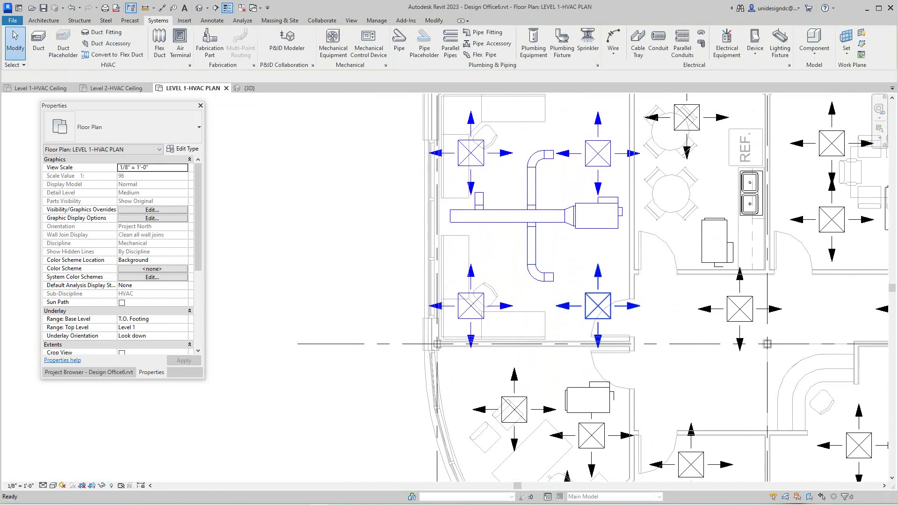
# Draw an 8" round branch about 3'-3" down from the main duct's centerline, aligned with the lower-left diffuser
pyautogui.scroll(2, 596, 305)
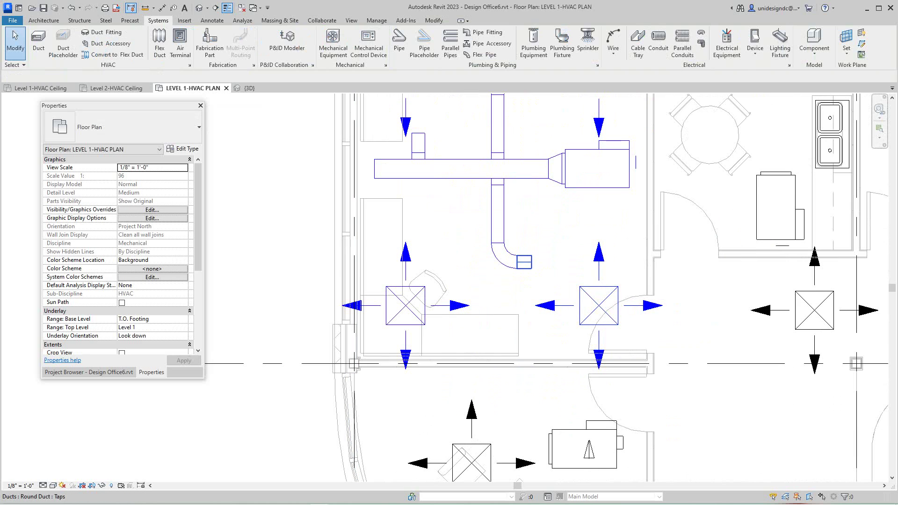
pyautogui.scroll(-2, 523, 263)
pyautogui.scroll(1, 474, 206)
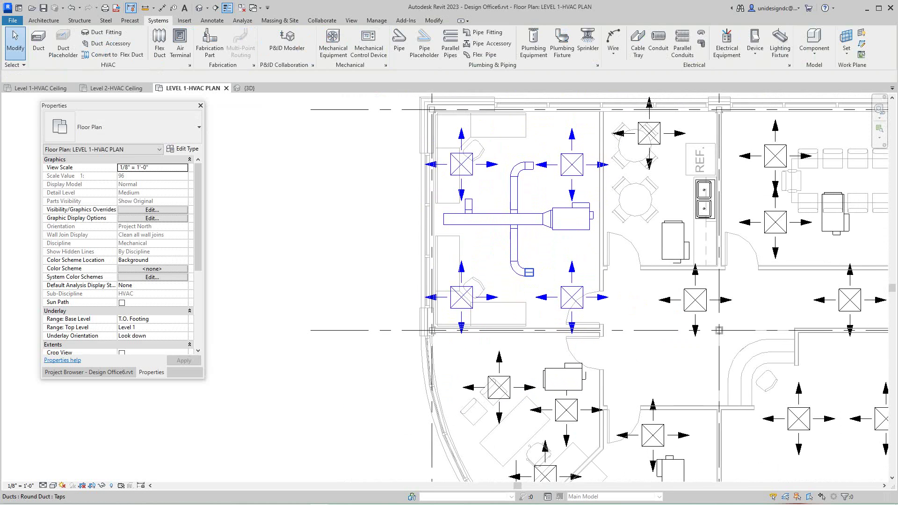
pyautogui.scroll(2, 474, 206)
pyautogui.scroll(1, 461, 190)
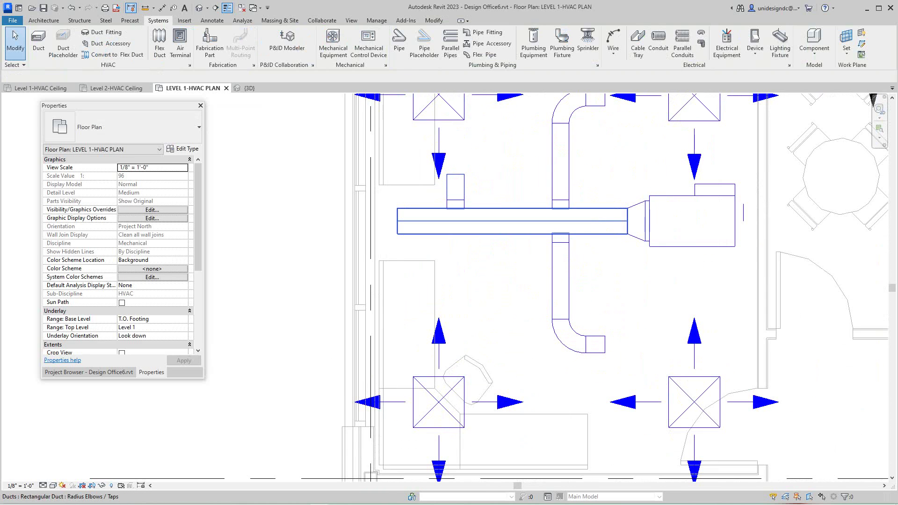
pyautogui.moveTo(463, 217); pyautogui.dragTo(482, 194, button='middle')
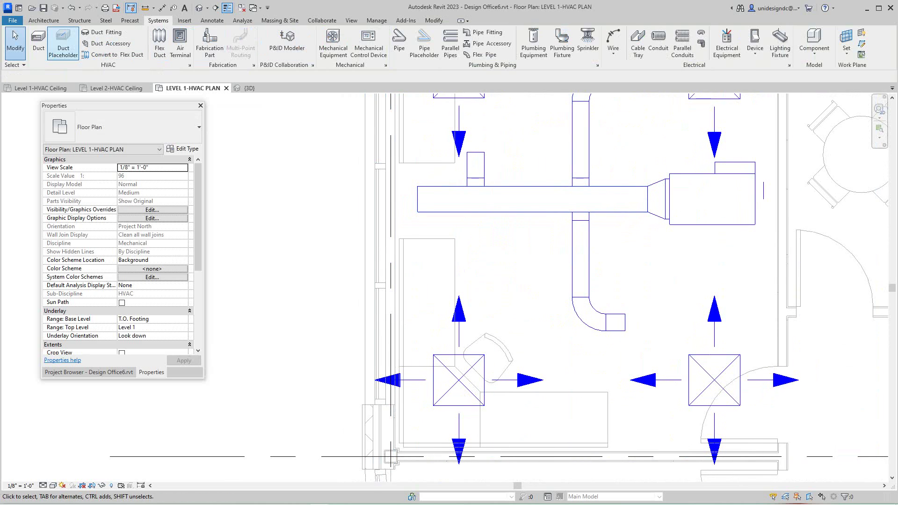
pyautogui.click(38, 42)
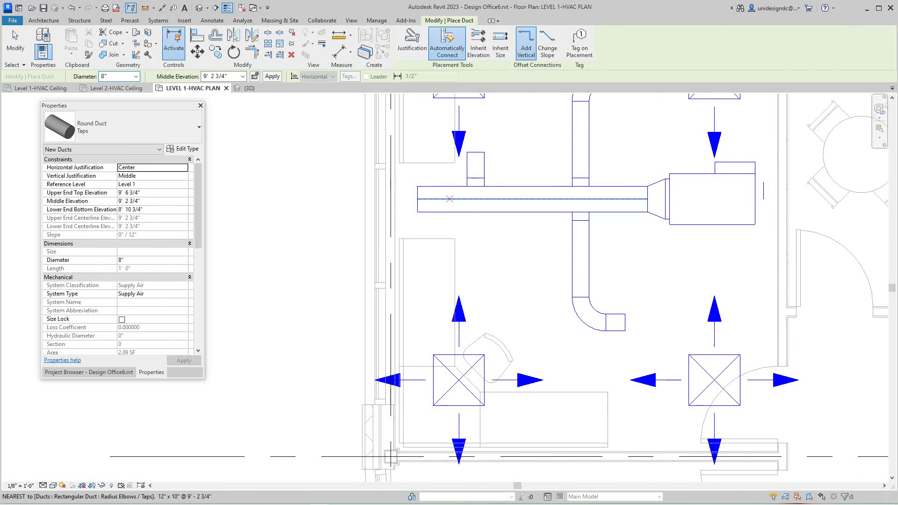
pyautogui.click(458, 199)
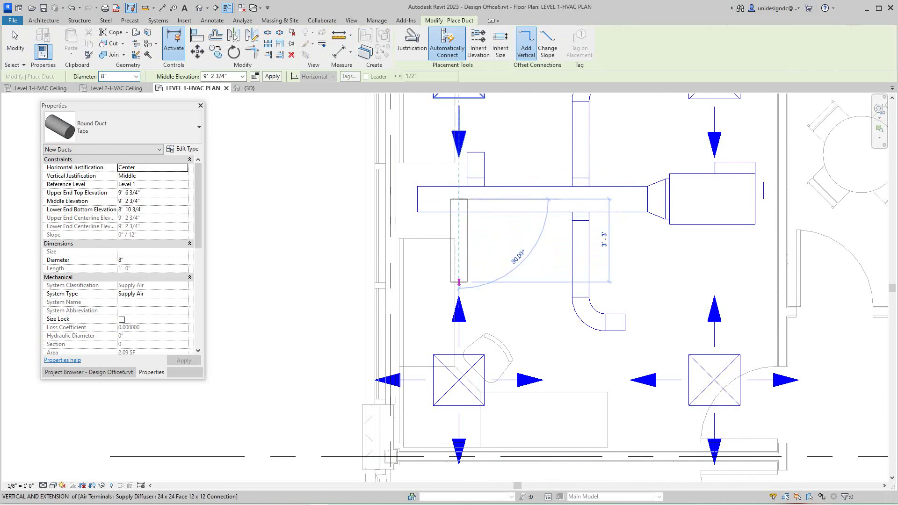
pyautogui.click(460, 284)
pyautogui.press('Escape')
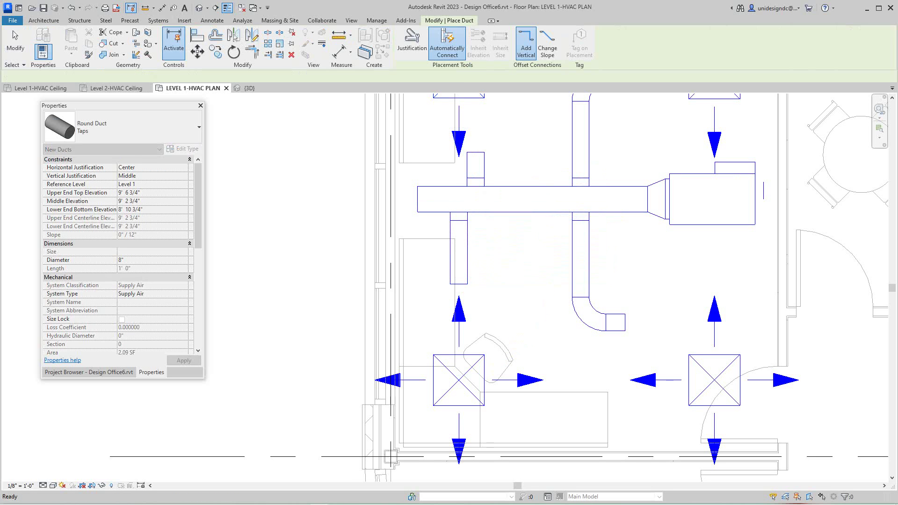
pyautogui.scroll(-2, 472, 287)
pyautogui.press('Escape')
# Move the elbow of the mirrored branch down so its outlet lines up with the lower-right diffuser
pyautogui.scroll(2, 595, 324)
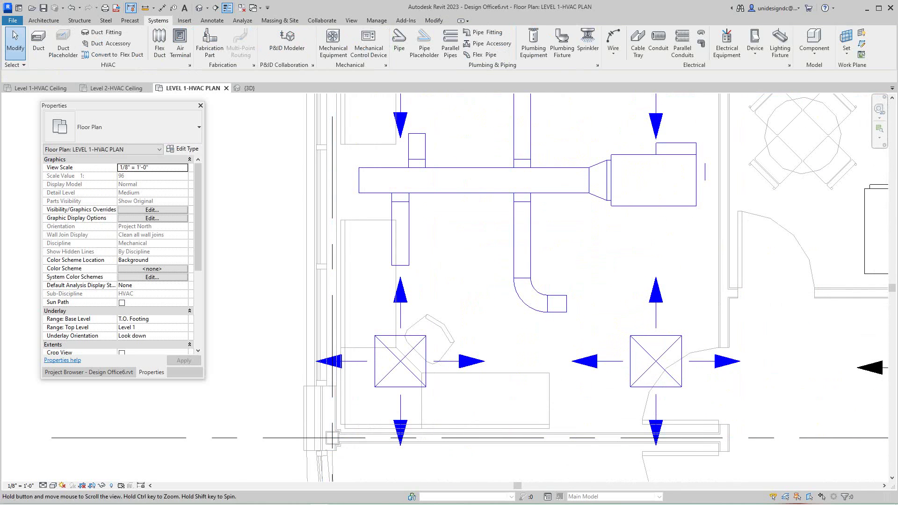
pyautogui.moveTo(528, 299); pyautogui.dragTo(528, 350)
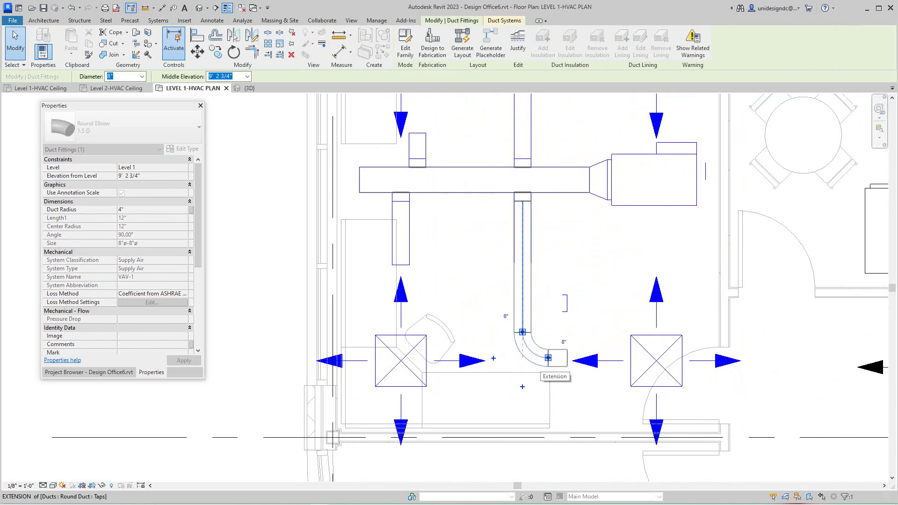
pyautogui.press('Escape')
pyautogui.scroll(-2, 567, 319)
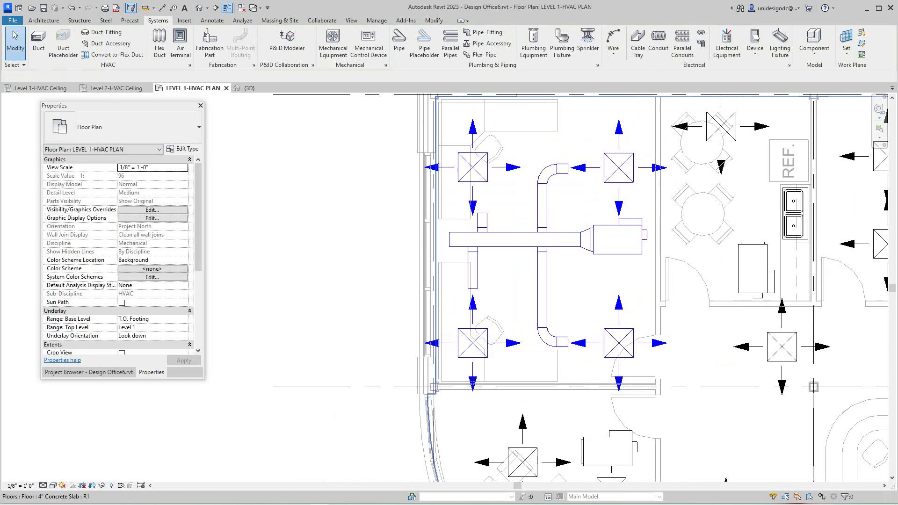
pyautogui.moveTo(566, 319); pyautogui.dragTo(552, 279, button='middle')
pyautogui.scroll(2, 457, 245)
pyautogui.click(468, 241)
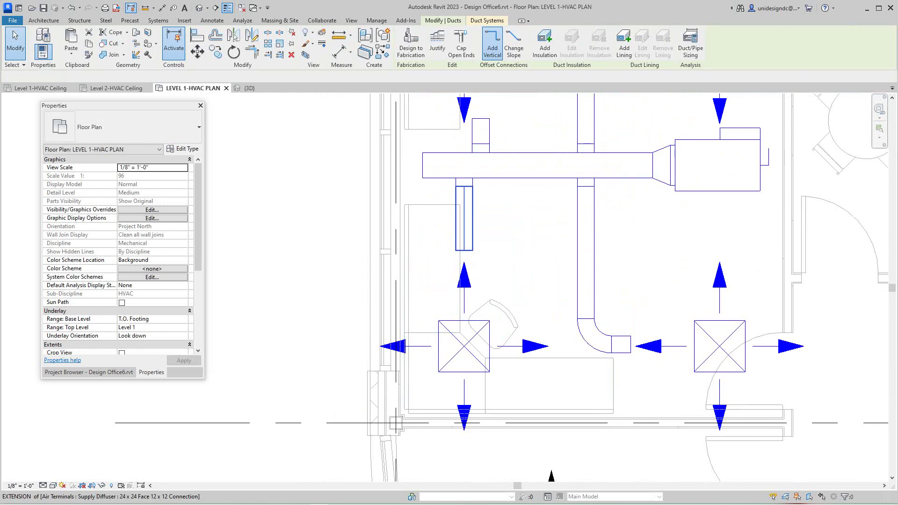
pyautogui.press('Escape')
pyautogui.scroll(-2, 470, 241)
pyautogui.scroll(1, 606, 299)
pyautogui.scroll(3, 551, 299)
pyautogui.click(514, 290)
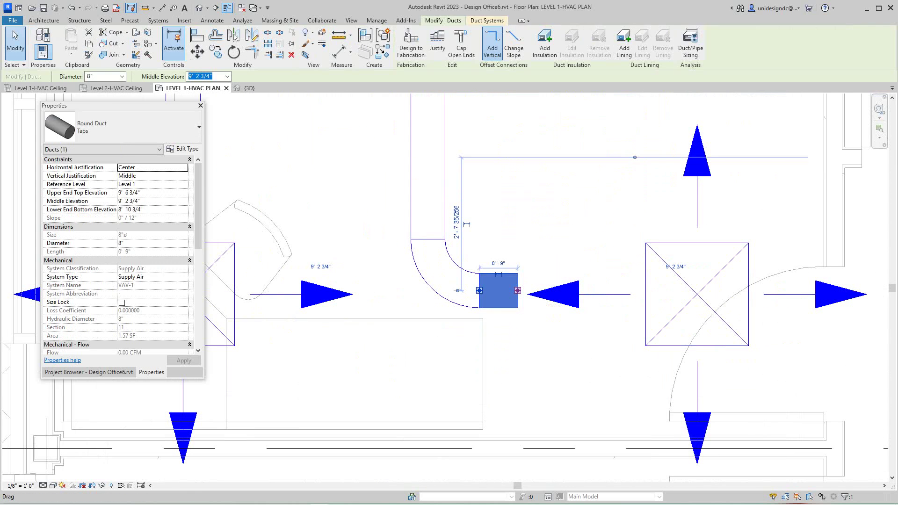
pyautogui.rightClick(517, 290)
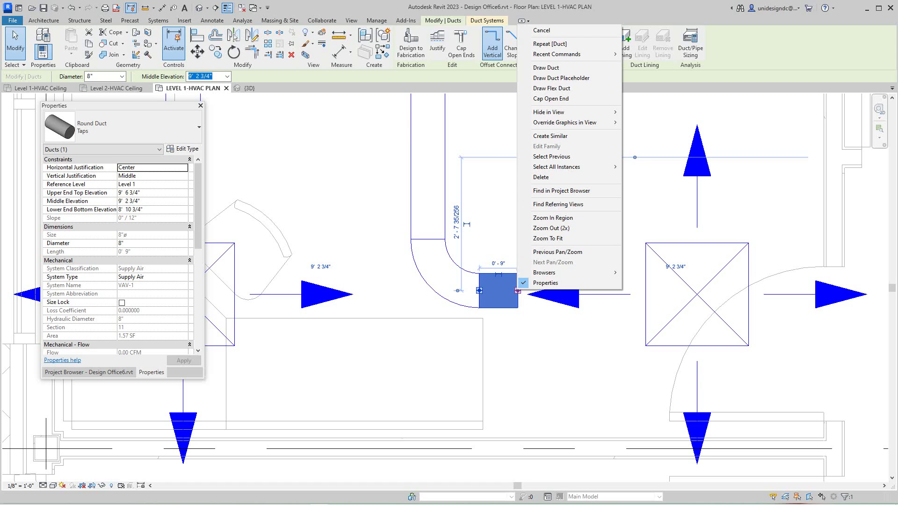
pyautogui.press('Escape')
pyautogui.press('Escape')
pyautogui.scroll(-4, 561, 338)
pyautogui.scroll(2, 428, 276)
pyautogui.scroll(-3, 428, 413)
pyautogui.moveTo(514, 304); pyautogui.dragTo(480, 257, button='middle')
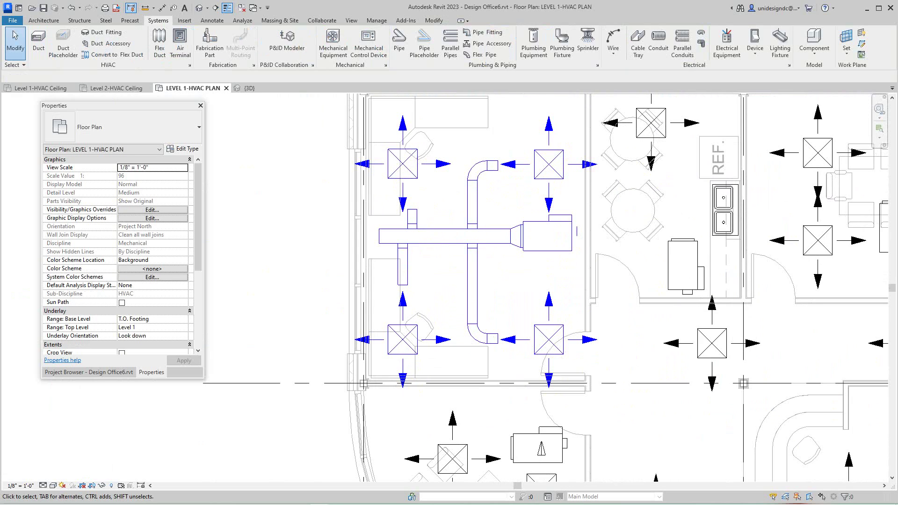
# Draw a 6" round flex pipe from the open end of the lower branch to the center of the lower-right diffuser
pyautogui.scroll(2, 490, 343)
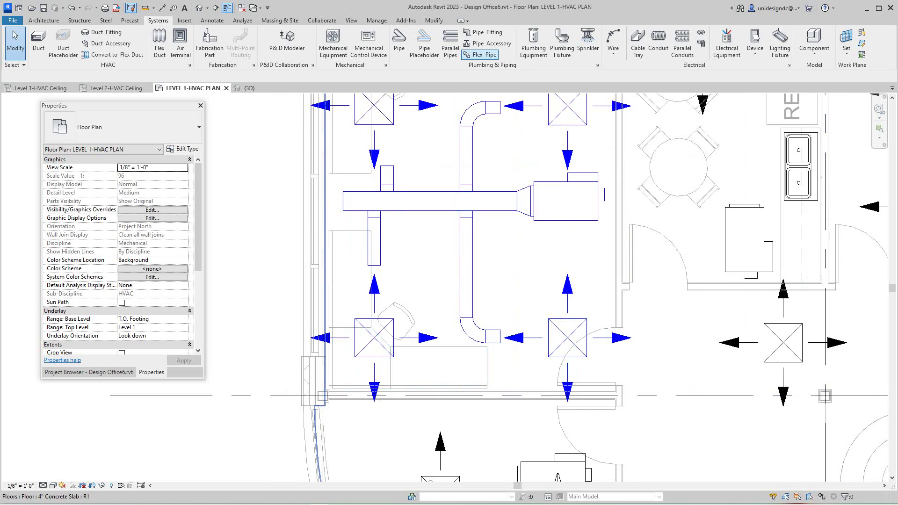
pyautogui.click(485, 54)
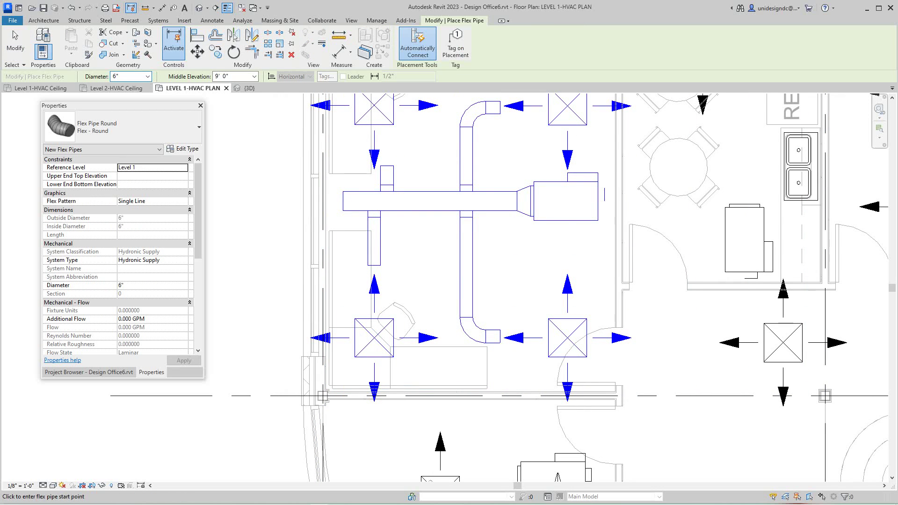
pyautogui.click(500, 337)
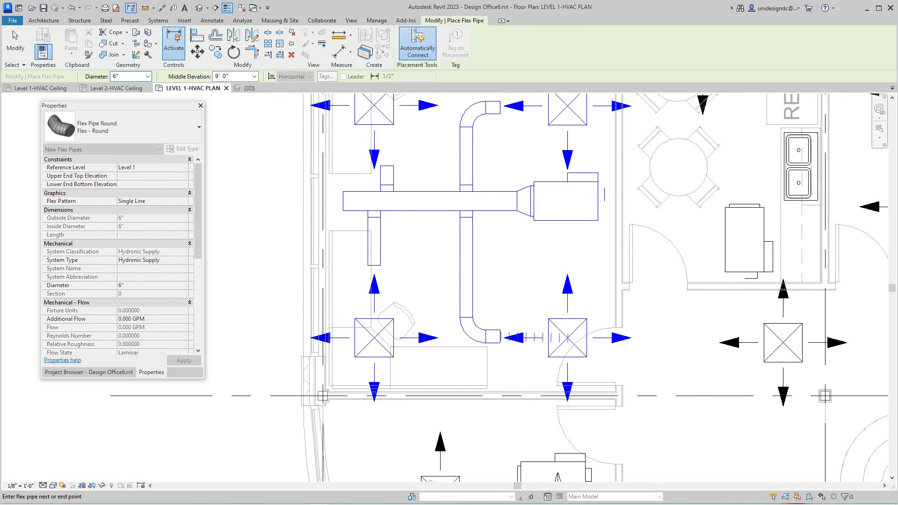
pyautogui.click(567, 337)
pyautogui.press('Escape')
pyautogui.press('Escape')
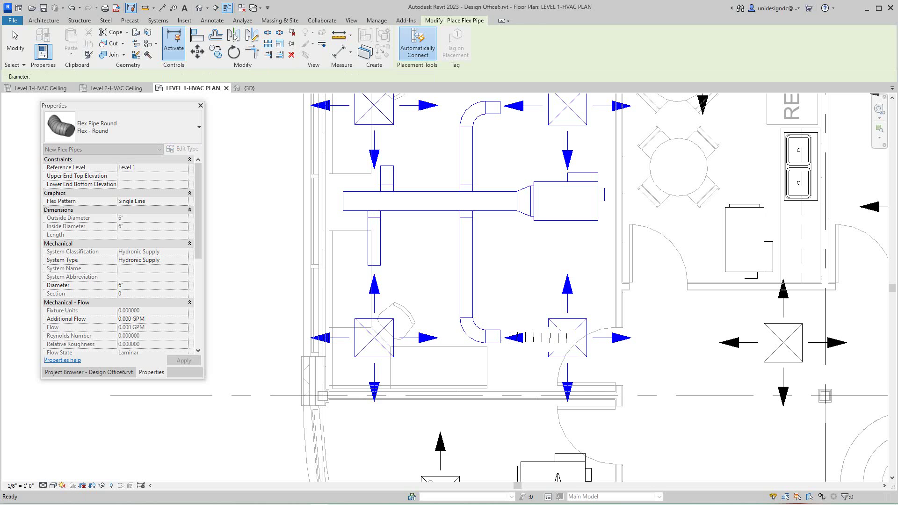
pyautogui.scroll(-3, 561, 361)
pyautogui.scroll(3, 529, 243)
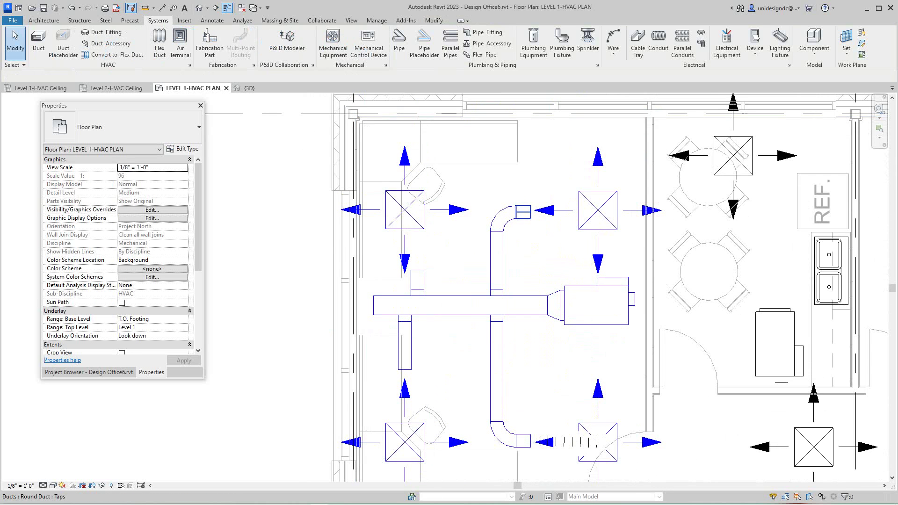
# Draw a 6" round flex pipe from the upper-right diffuser to the open end of the upper branch
pyautogui.scroll(3, 530, 243)
pyautogui.click(535, 210)
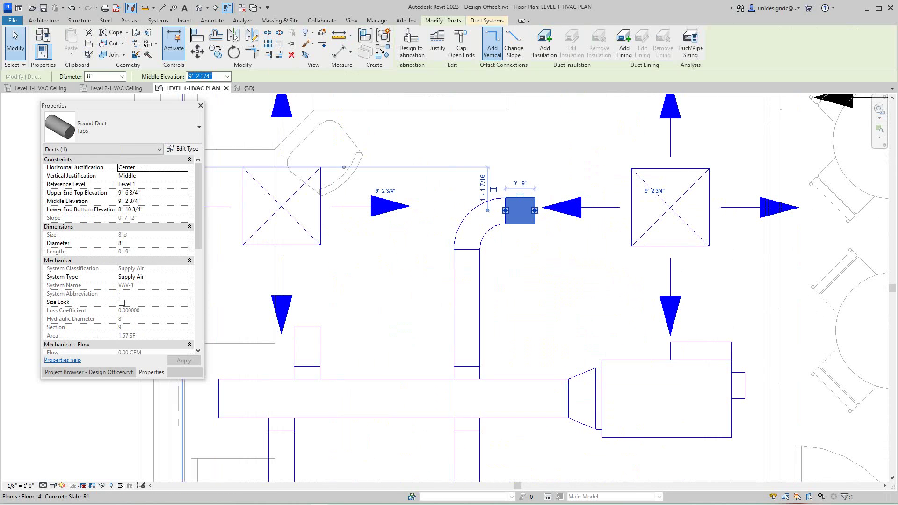
pyautogui.press('Escape')
pyautogui.click(670, 207)
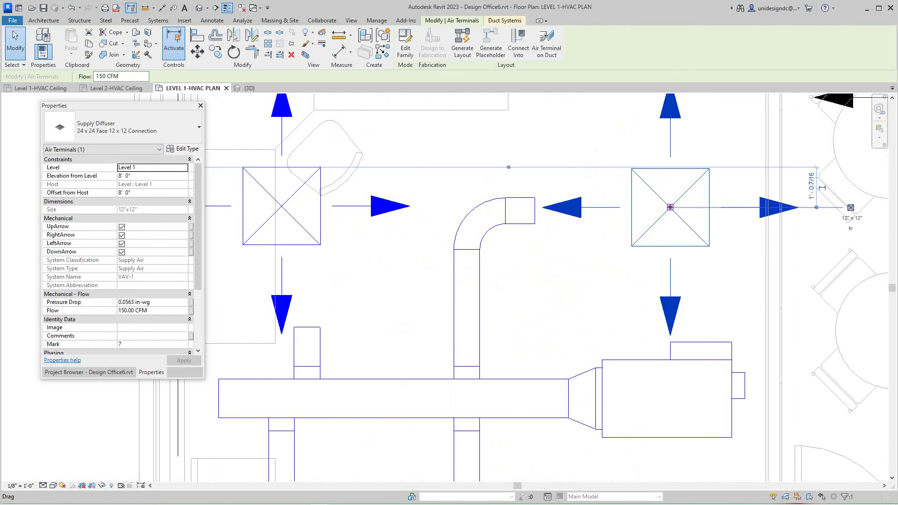
pyautogui.rightClick(670, 206)
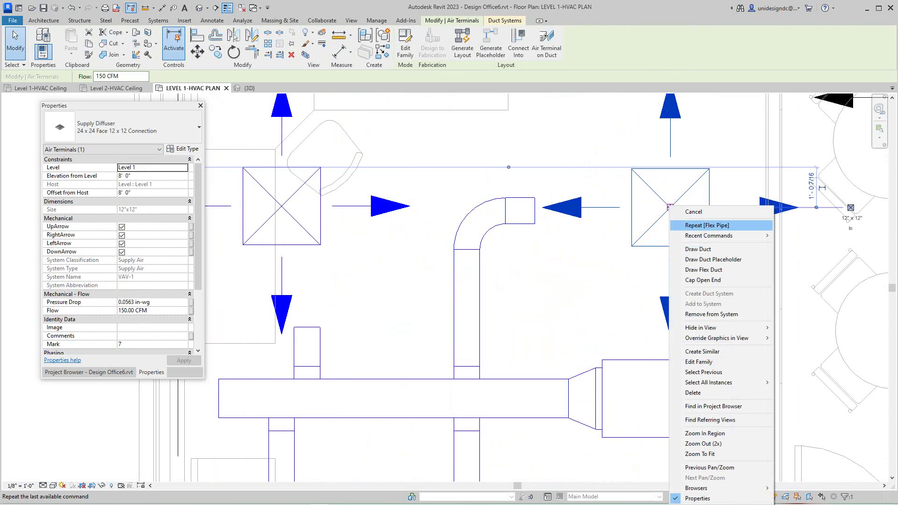
pyautogui.click(707, 225)
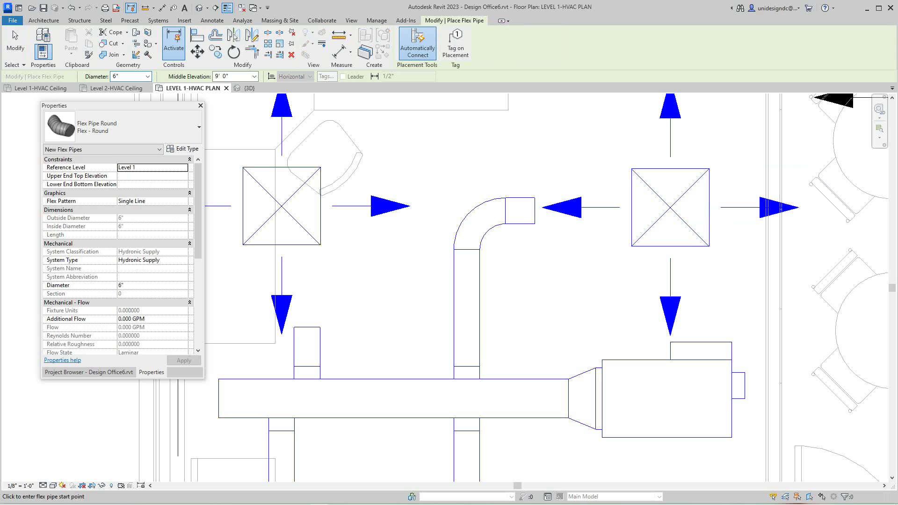
pyautogui.click(657, 208)
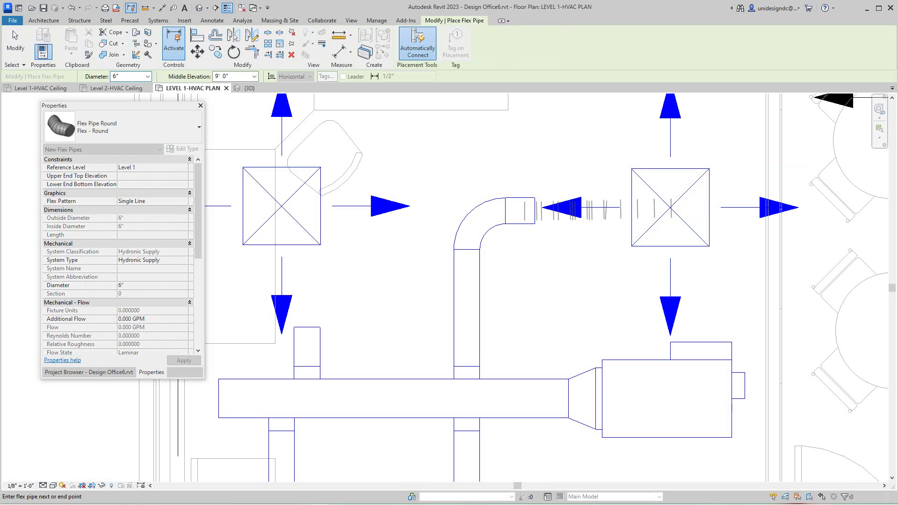
pyautogui.click(534, 211)
pyautogui.scroll(-3, 526, 251)
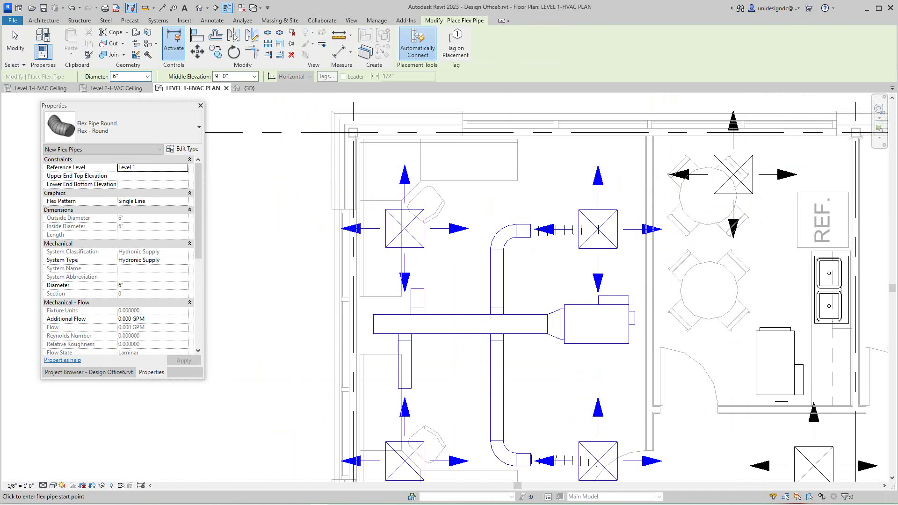
pyautogui.click(12, 30)
pyautogui.scroll(1, 416, 300)
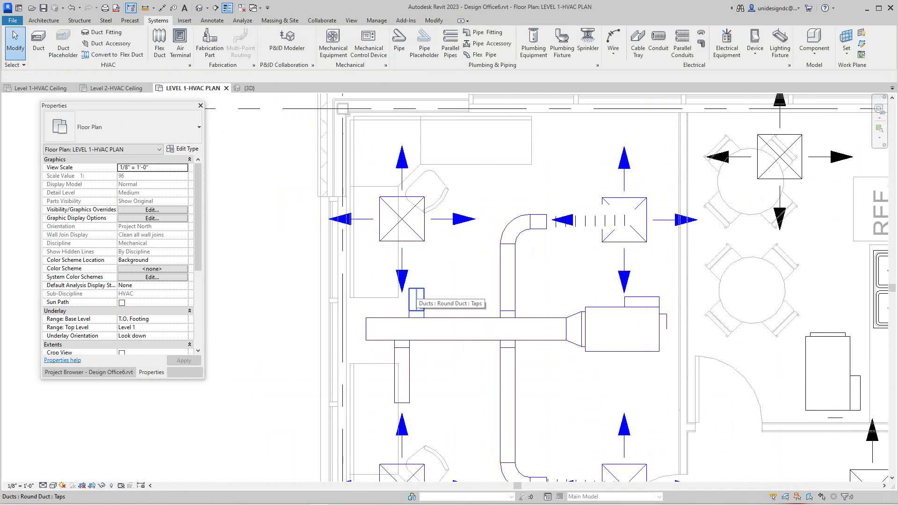
# Draw a 6" round flex pipe from the open end of the short upper branch to the center of the upper-left diffuser
pyautogui.click(402, 218)
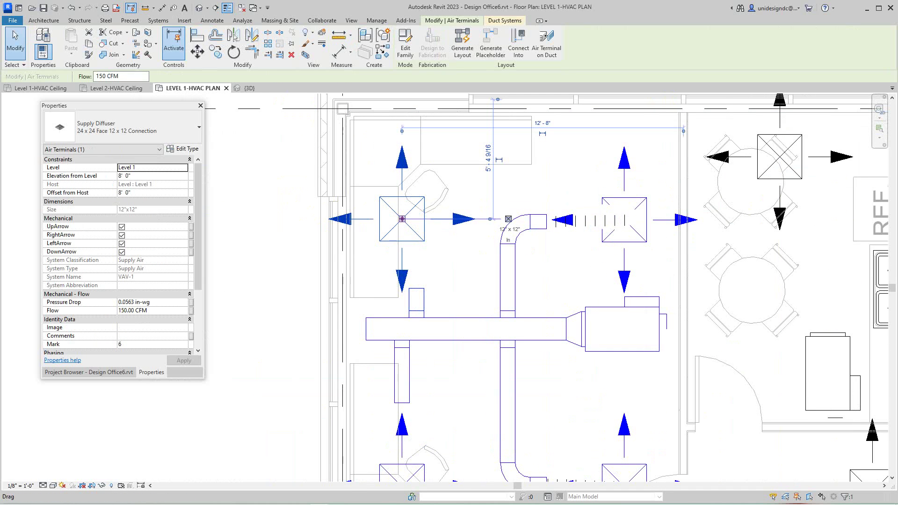
pyautogui.rightClick(402, 219)
pyautogui.click(440, 226)
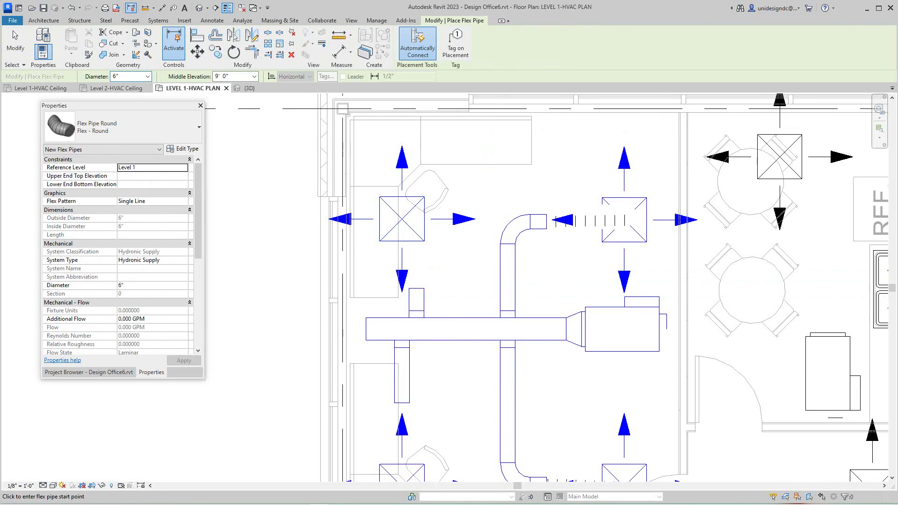
pyautogui.click(417, 291)
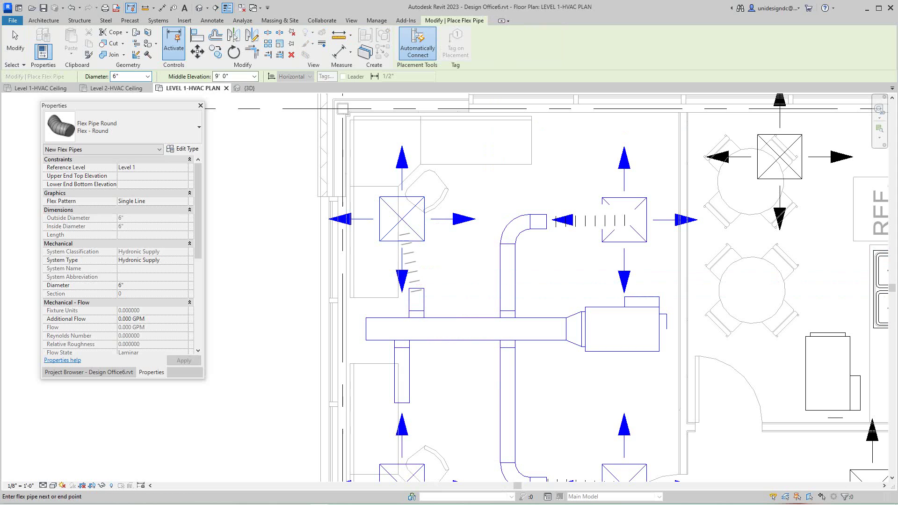
pyautogui.click(402, 219)
pyautogui.press('Escape')
pyautogui.press('Escape')
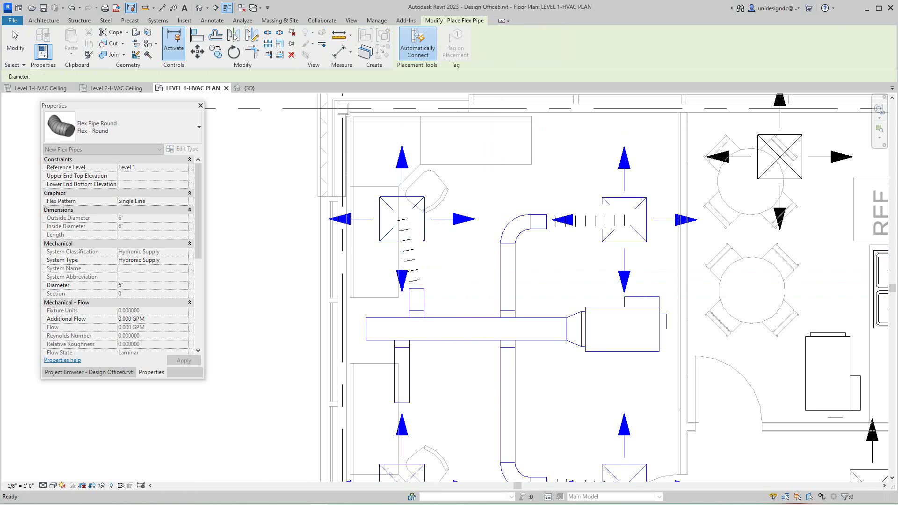
pyautogui.scroll(-5, 493, 268)
pyautogui.moveTo(483, 328); pyautogui.dragTo(482, 257, button='middle')
pyautogui.scroll(4, 467, 291)
pyautogui.scroll(-5, 299, 293)
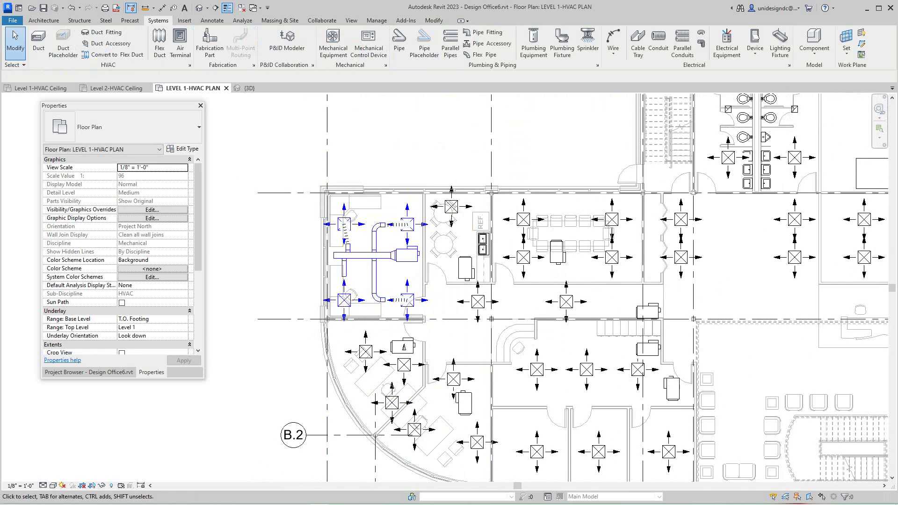
pyautogui.scroll(3, 344, 363)
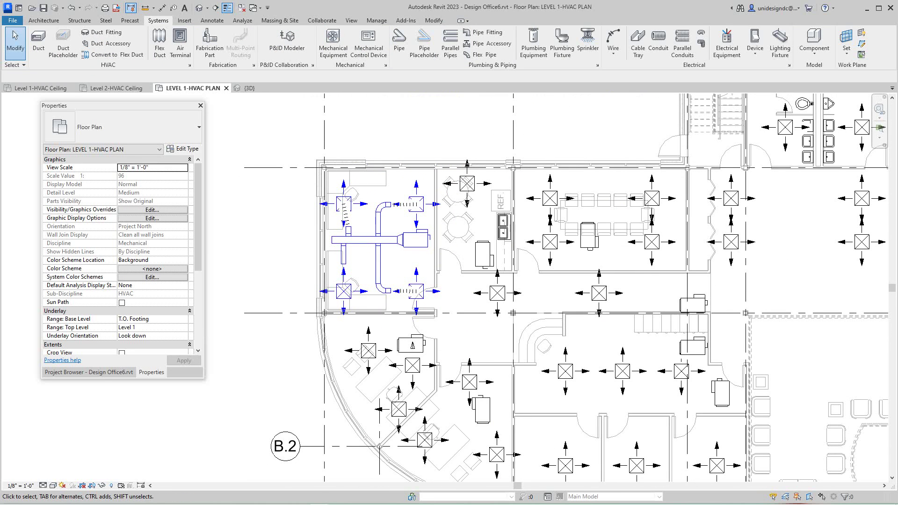